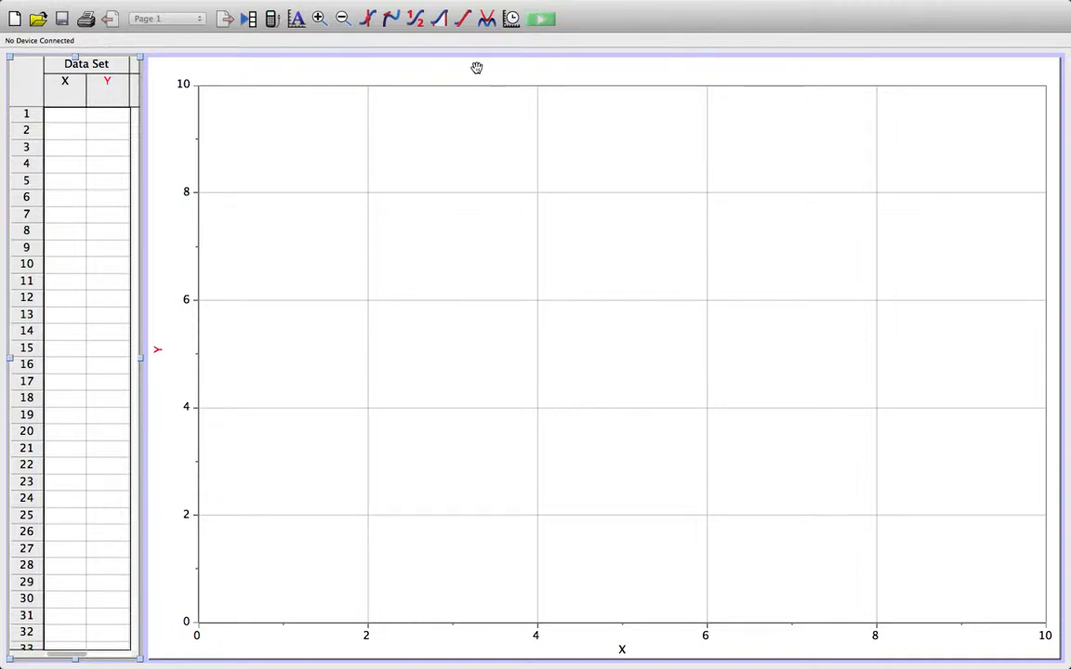
- Add a blank page titled Video after the current page
mouse_move(430, 5)
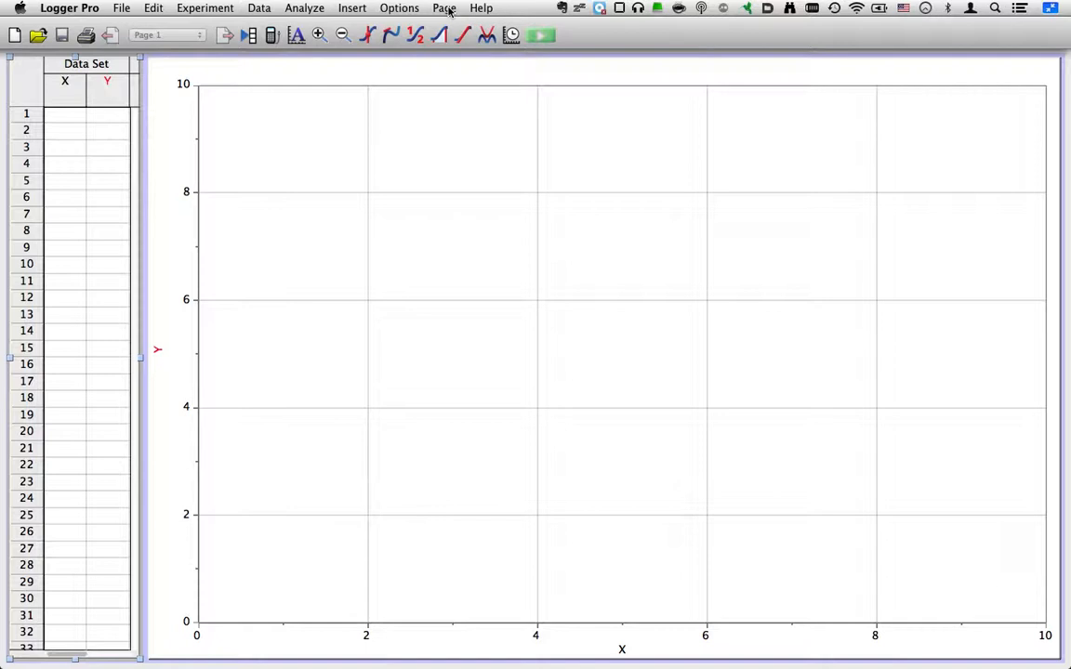
left_click(445, 8)
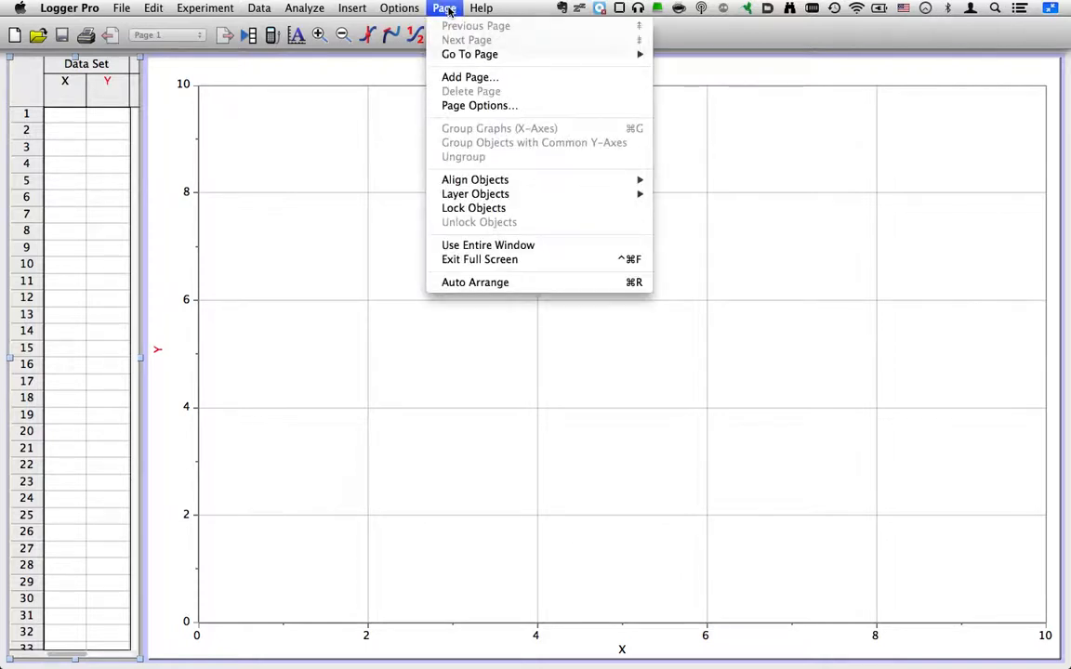
left_click(461, 78)
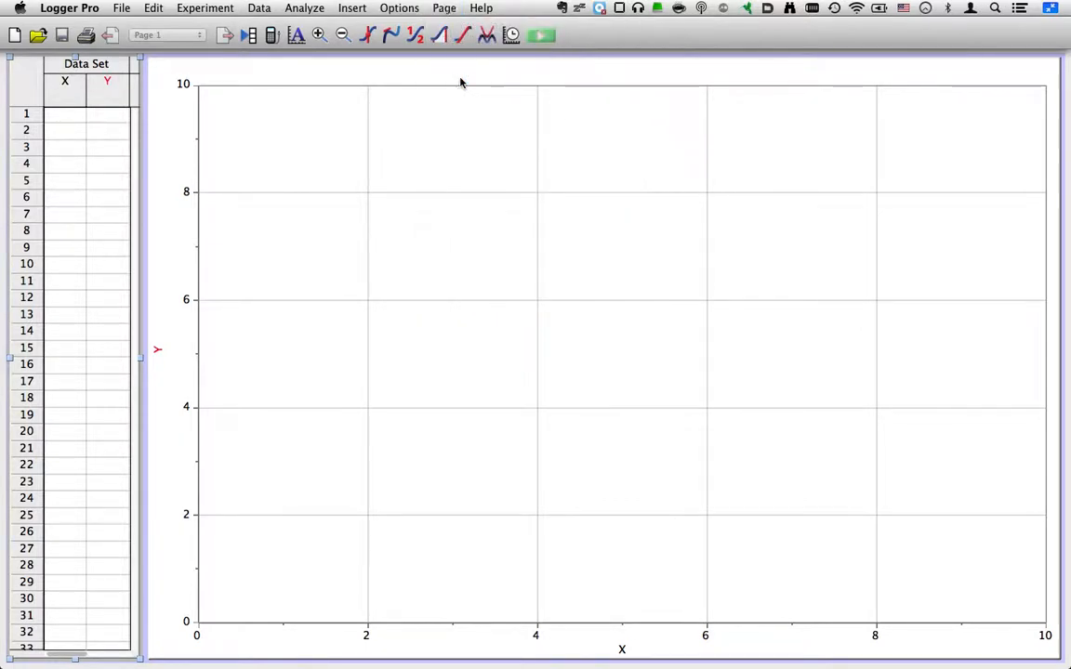
type("Video")
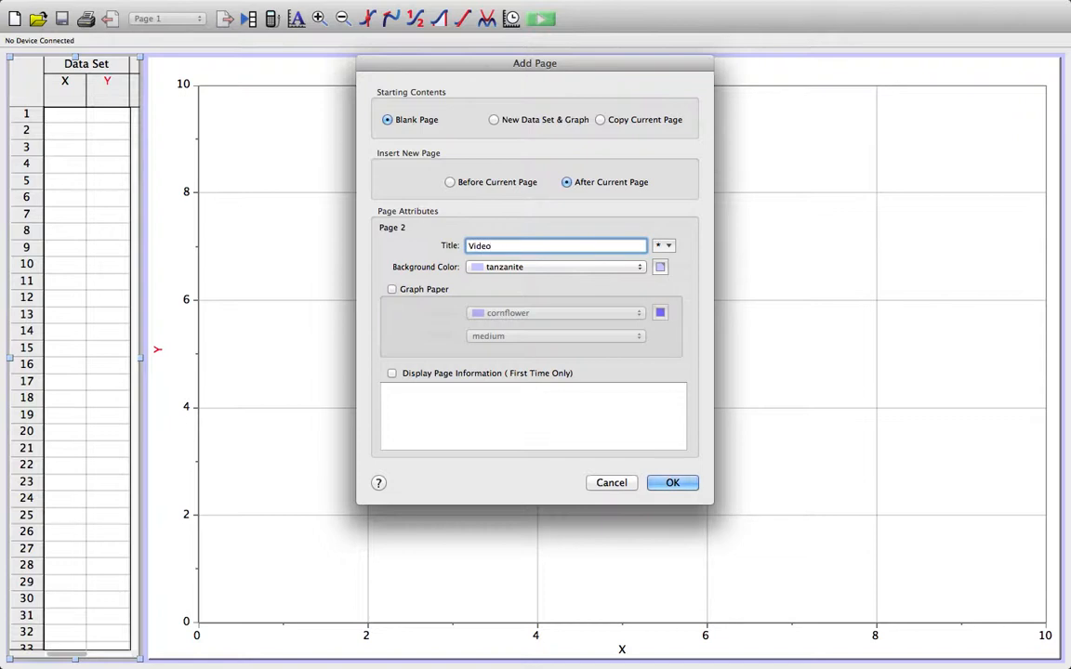
key("Return")
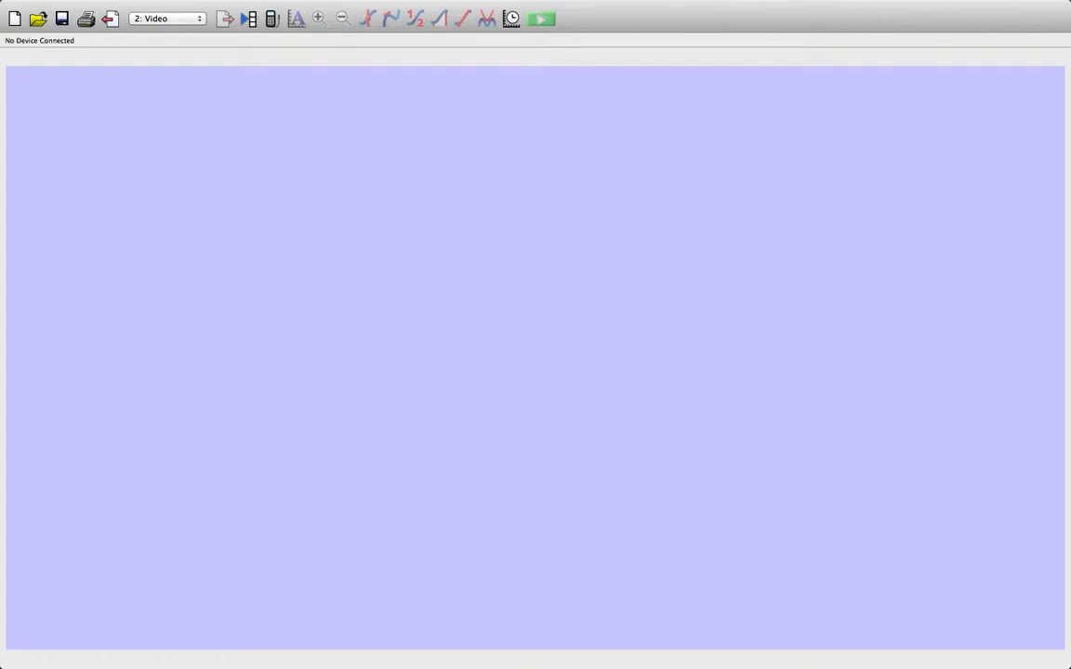
- Insert the balldrop movie from the Physics folder and enlarge it to the full page height in the page's upper-left corner
mouse_move(376, 8)
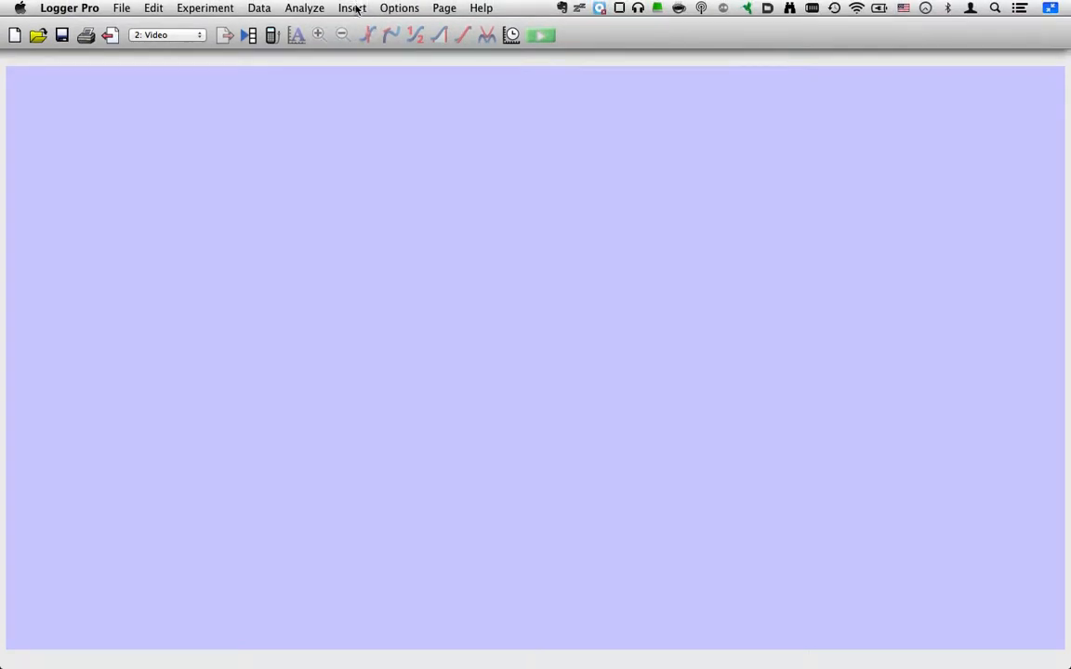
left_click(354, 8)
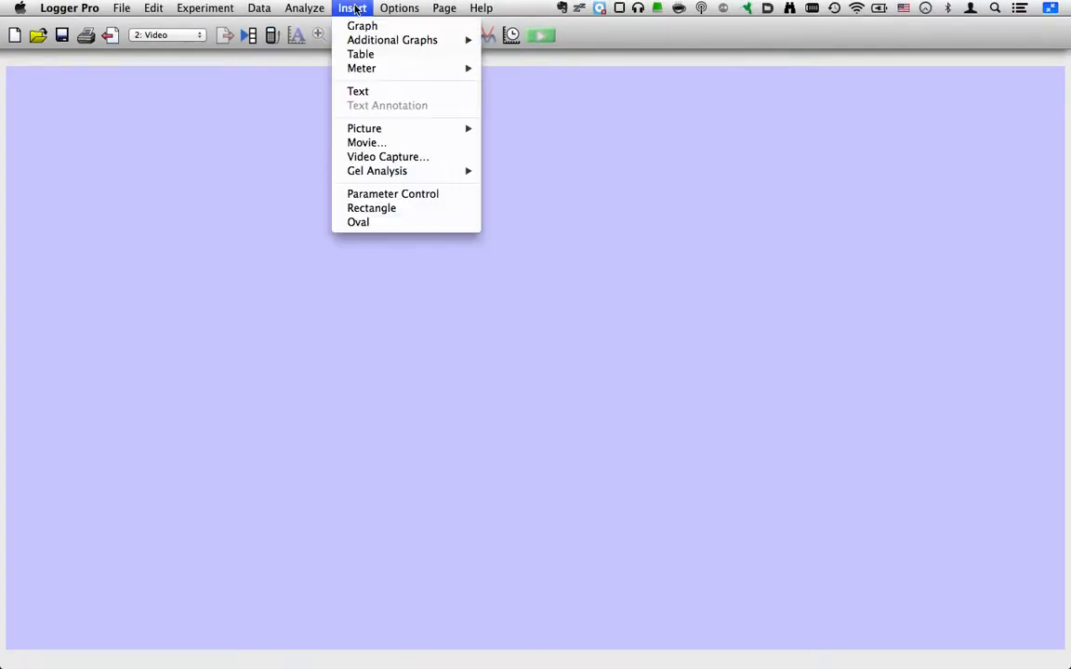
left_click(350, 144)
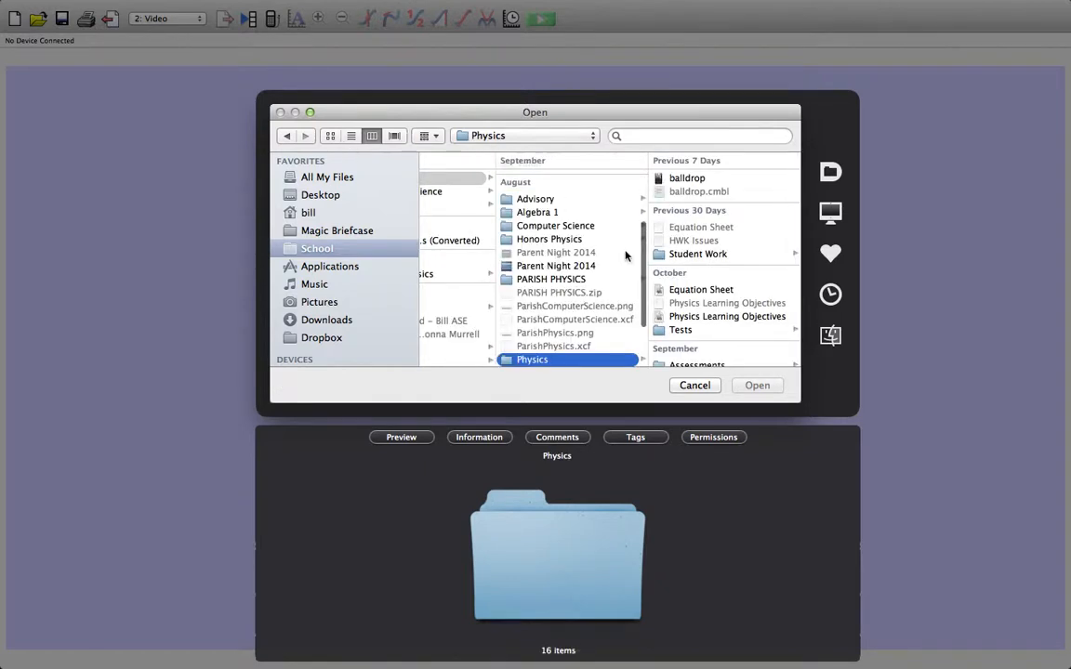
left_click(694, 183)
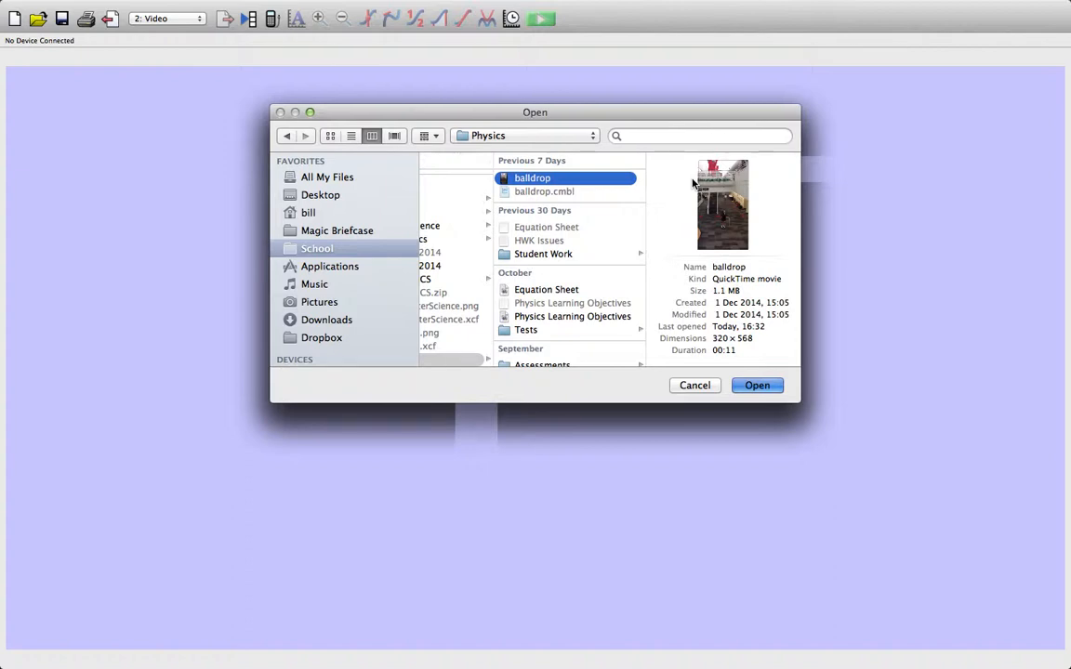
key("Return")
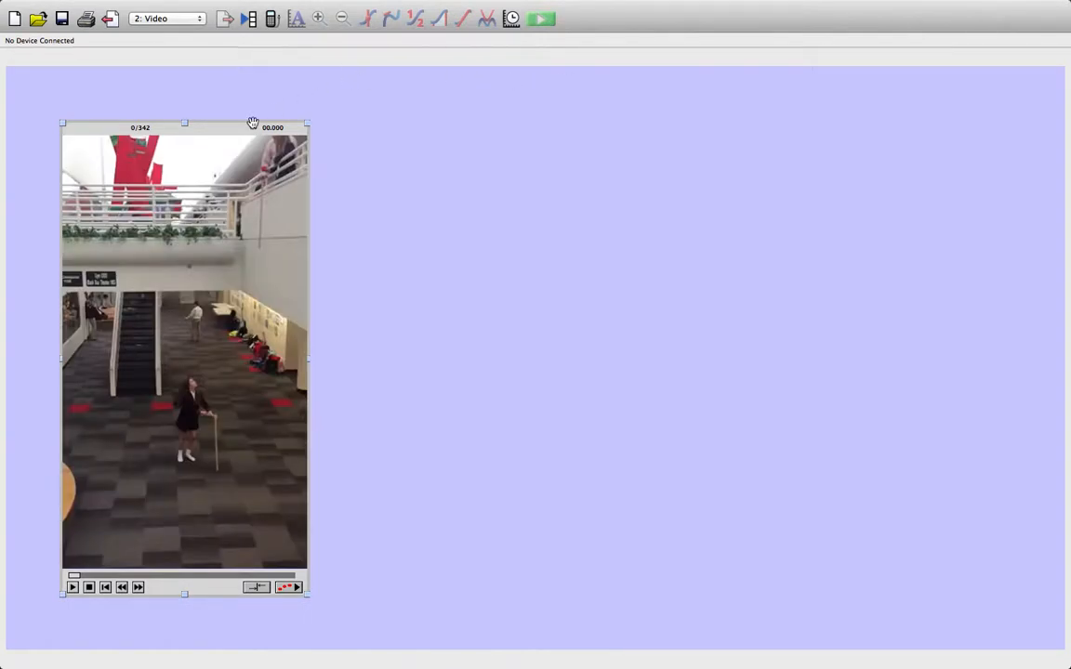
left_click_drag(253, 123, 195, 46)
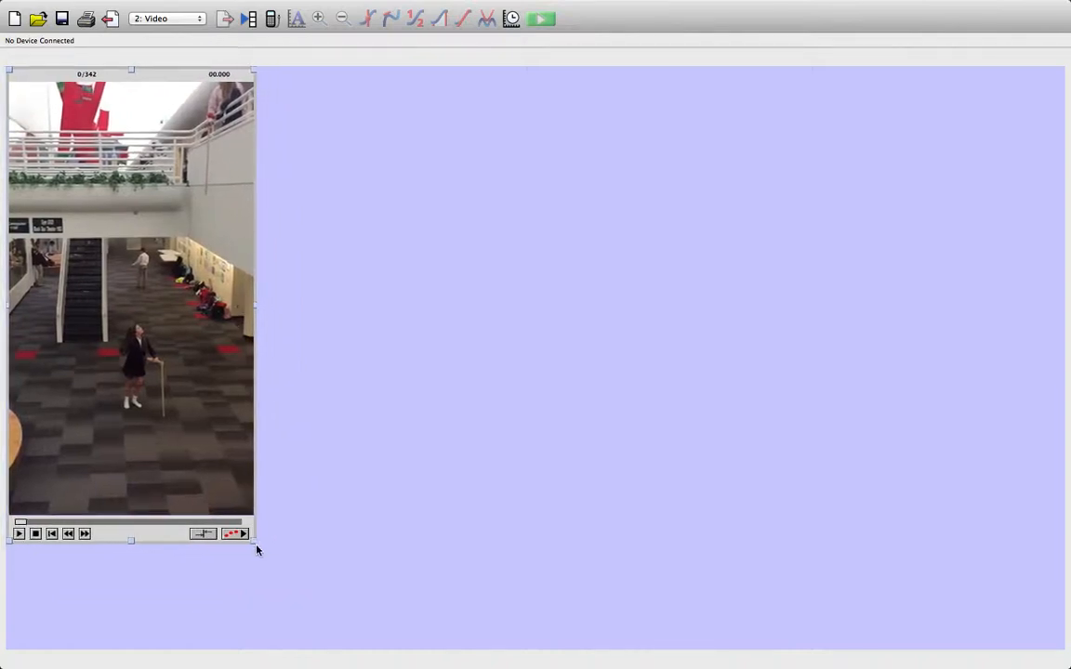
left_click_drag(255, 544, 317, 655)
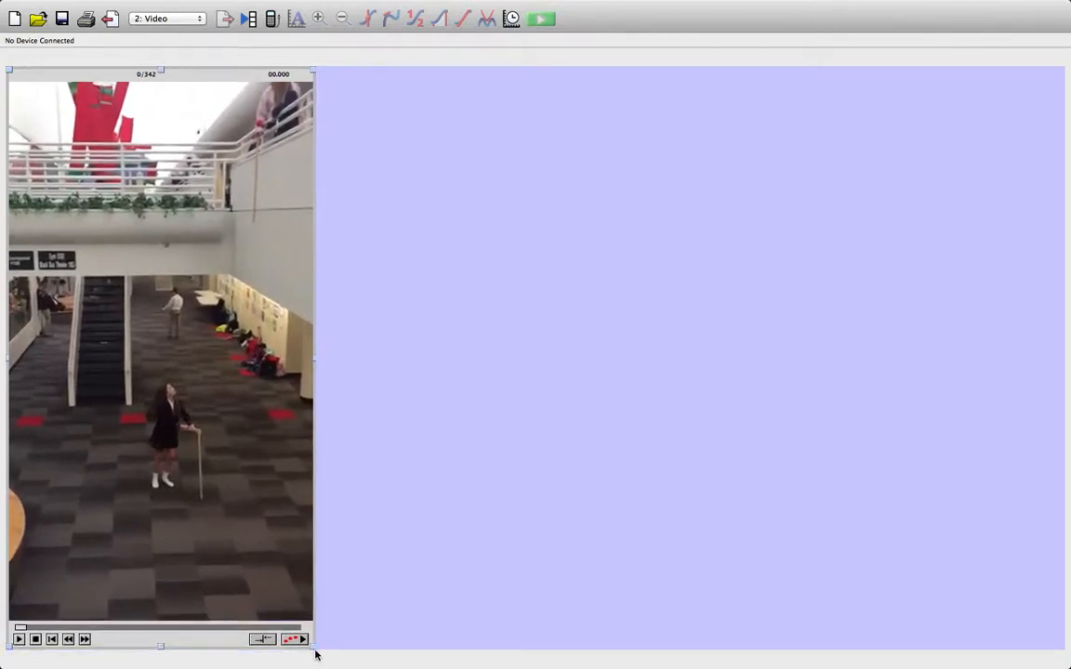
- Preview the whole movie, rewind it and advance it frame by frame to frame 34
left_click(19, 639)
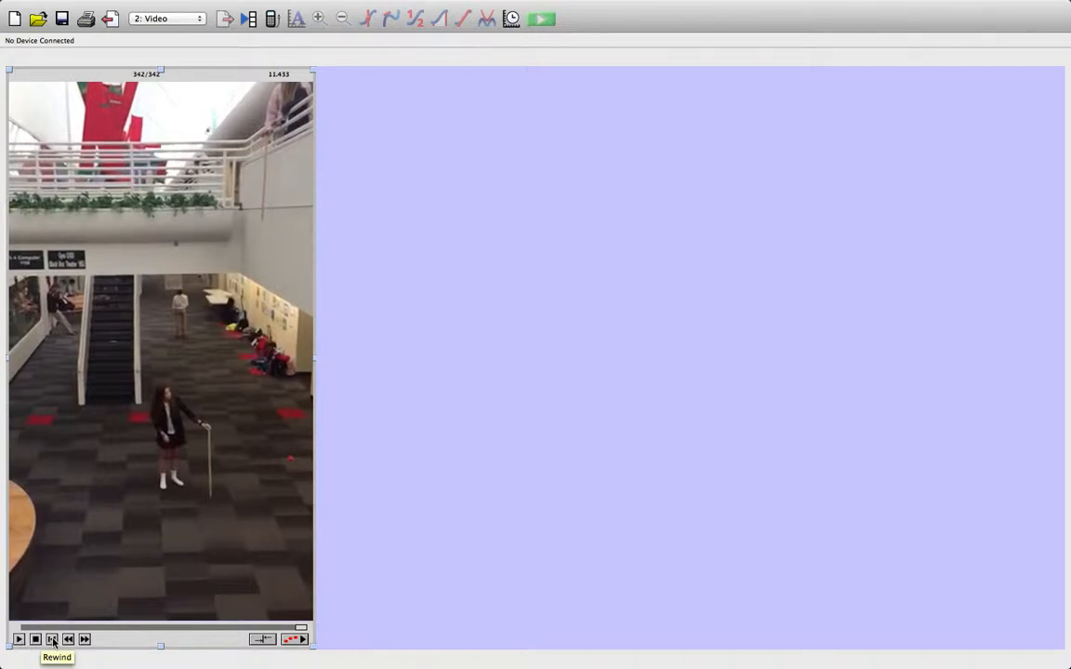
left_click(52, 640)
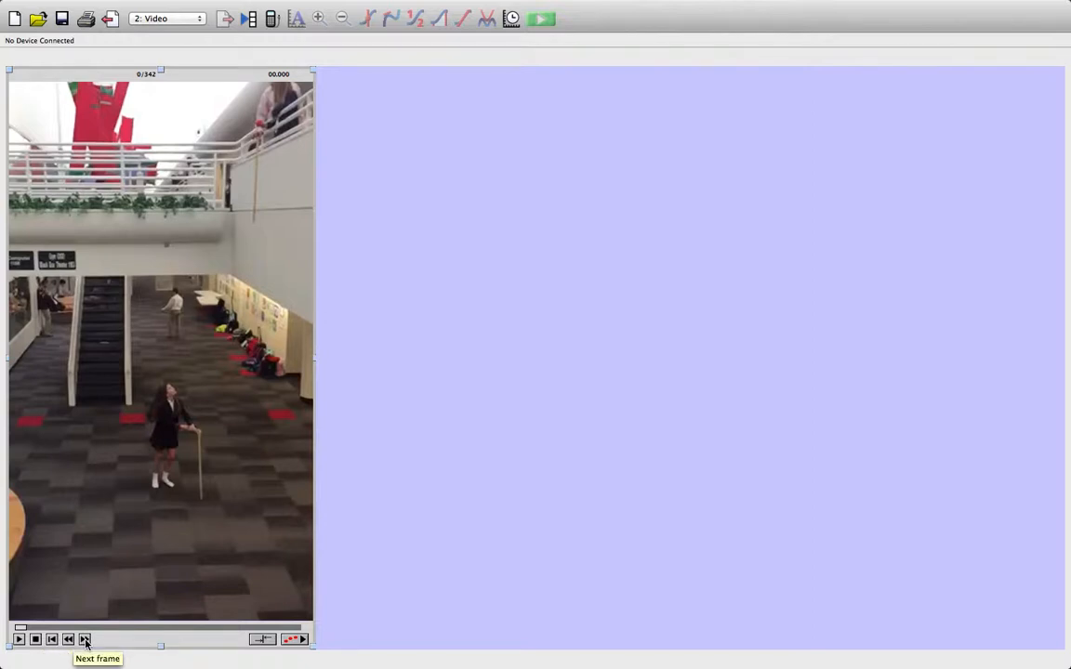
left_click(85, 639)
left_click(85, 640)
left_click(85, 640)
left_click(85, 639)
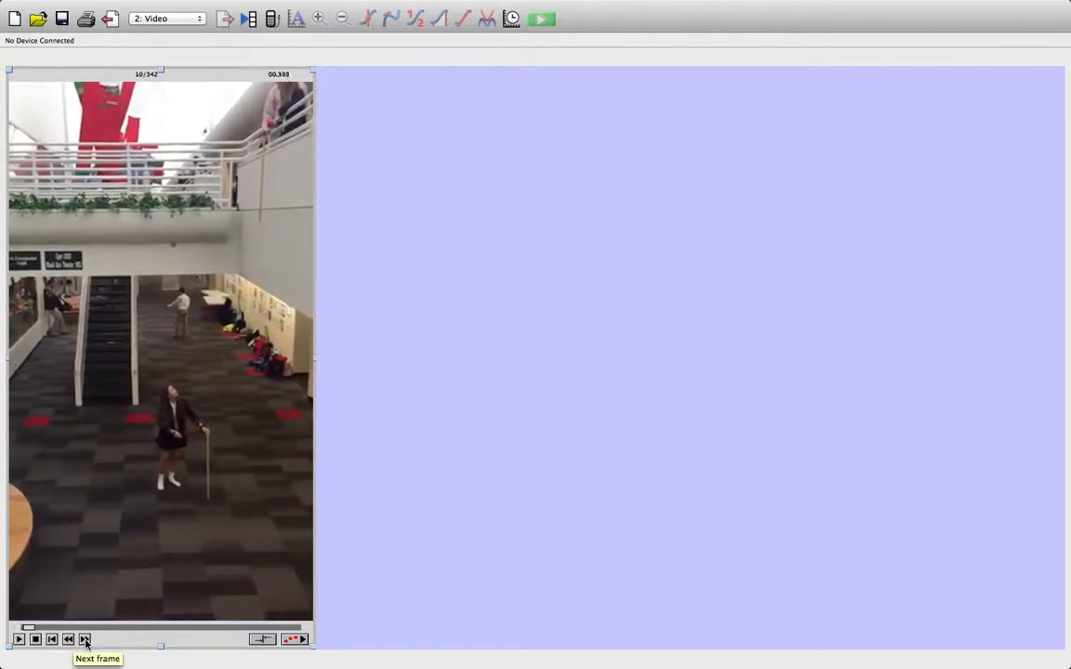
left_click(85, 640)
left_click(85, 640)
left_click(85, 640)
left_click(85, 640)
left_click(84, 640)
left_click(84, 639)
left_click(85, 639)
left_click(84, 640)
left_click(85, 639)
left_click(85, 640)
left_click(84, 639)
left_click(85, 640)
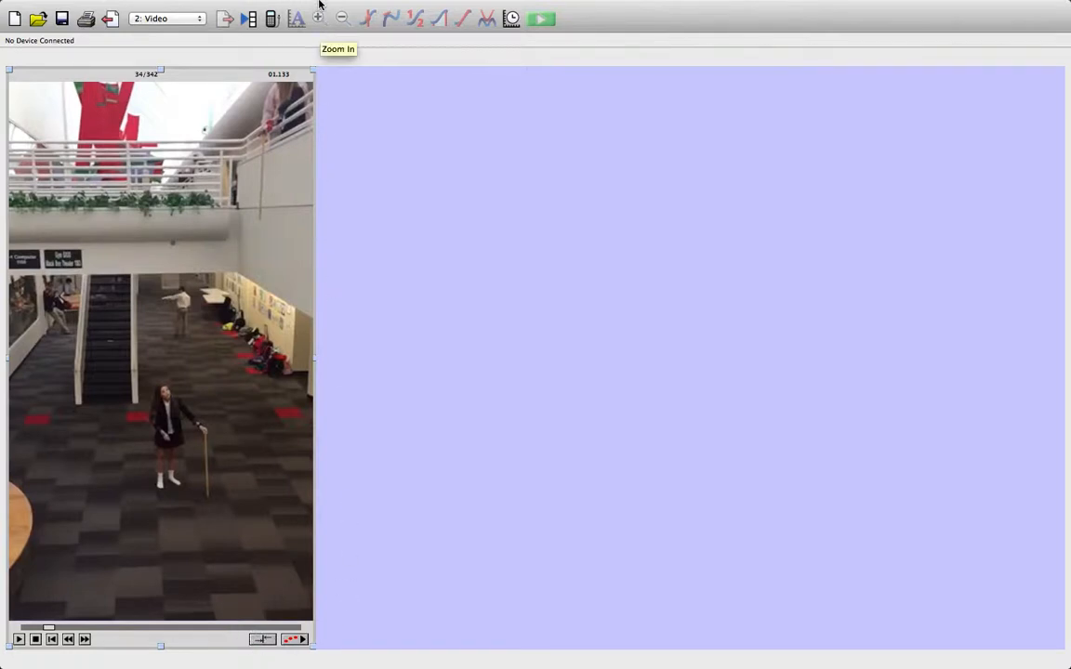
- In the movie options, override the frame rate to 240 fps and make the first video analysis point define time zero
mouse_move(321, 5)
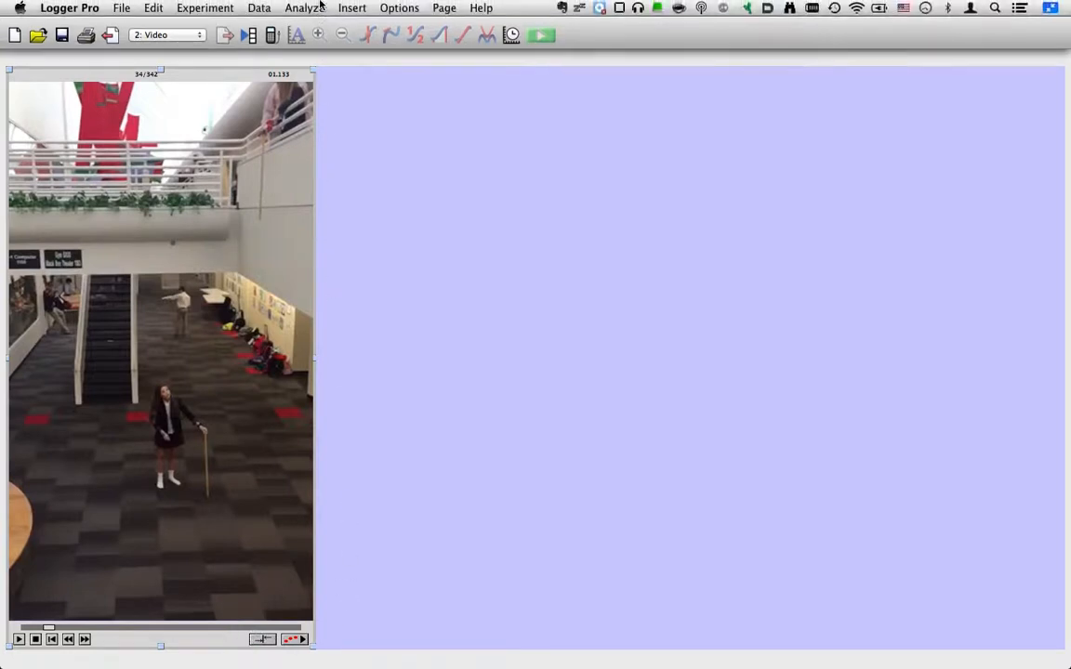
left_click(402, 9)
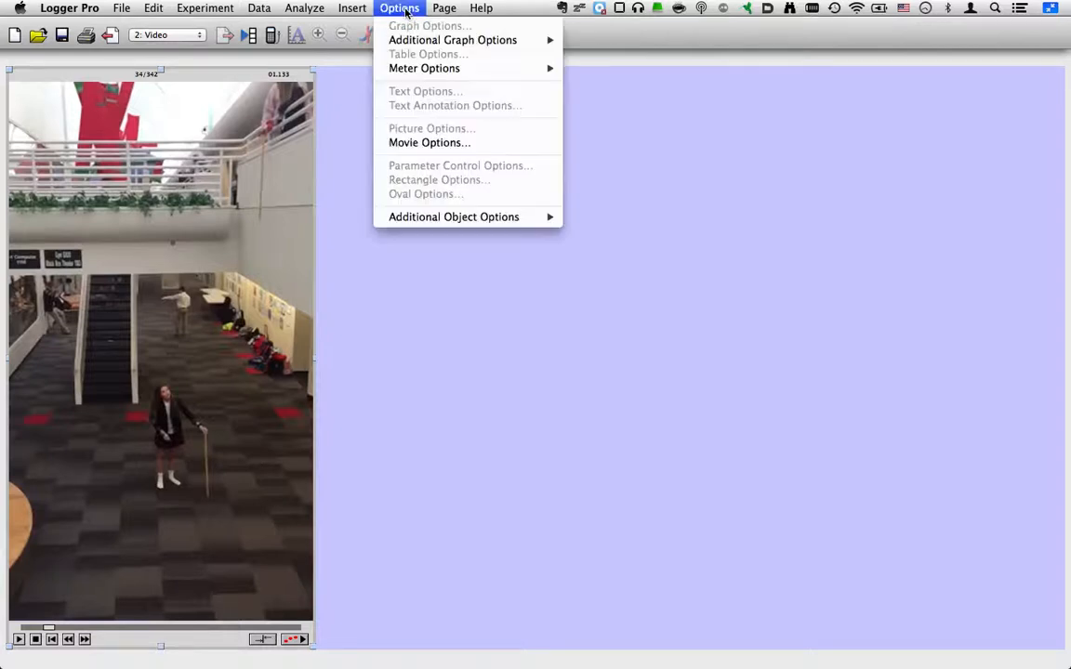
left_click(403, 144)
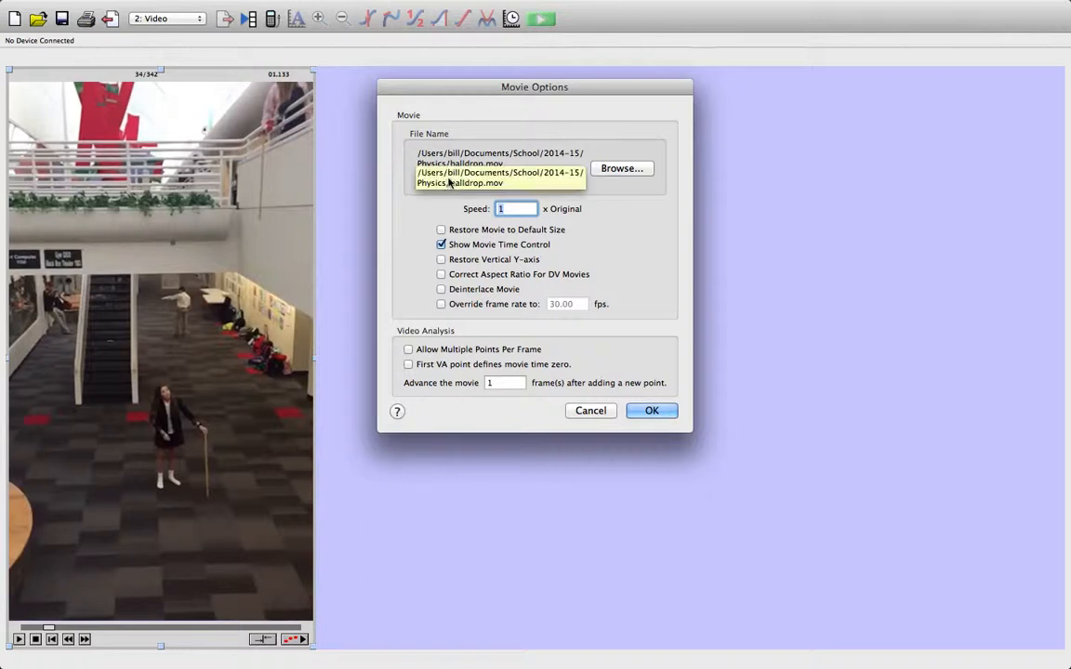
left_click(442, 305)
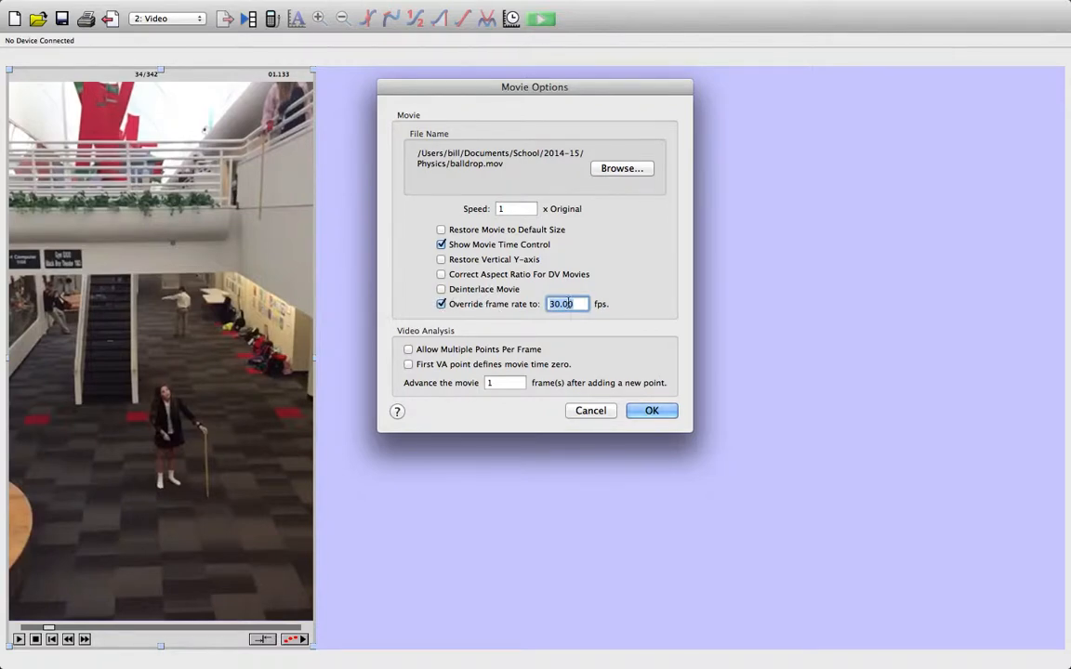
type("240")
left_click(409, 366)
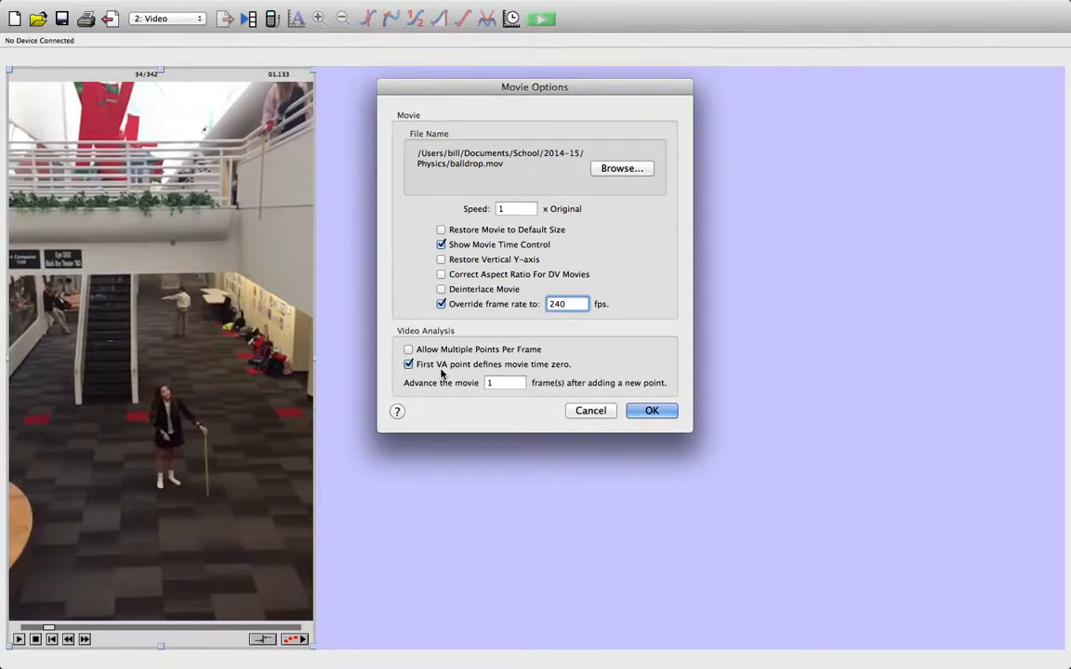
- Set the movie to advance 7 frames after each new point and apply the movie options
left_click(503, 384)
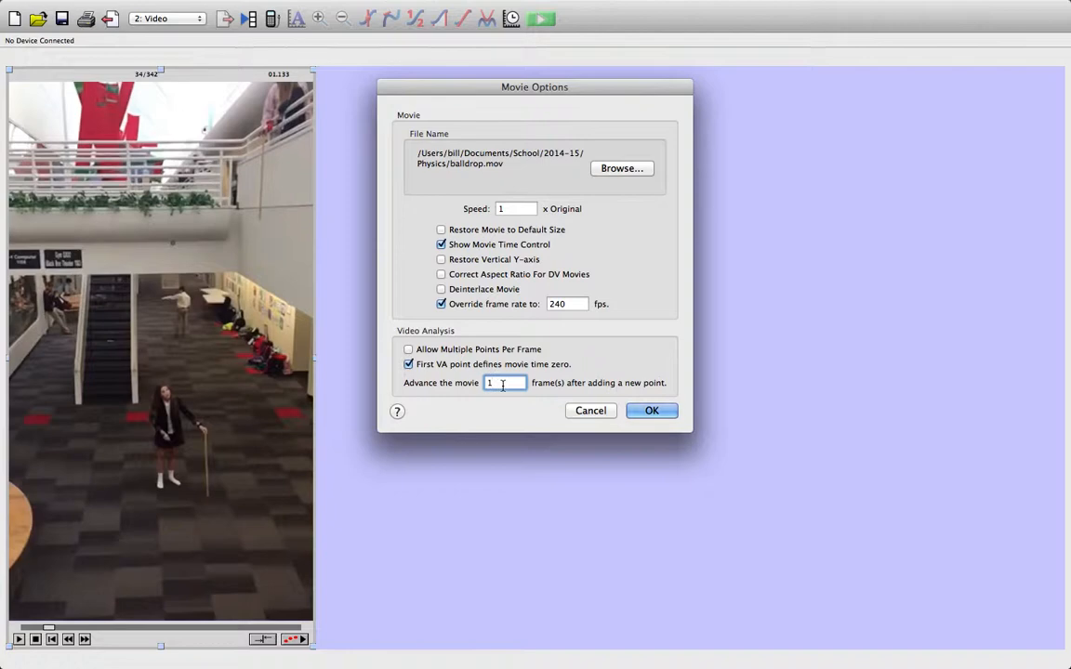
key("BackSpace")
type("7")
left_click(648, 412)
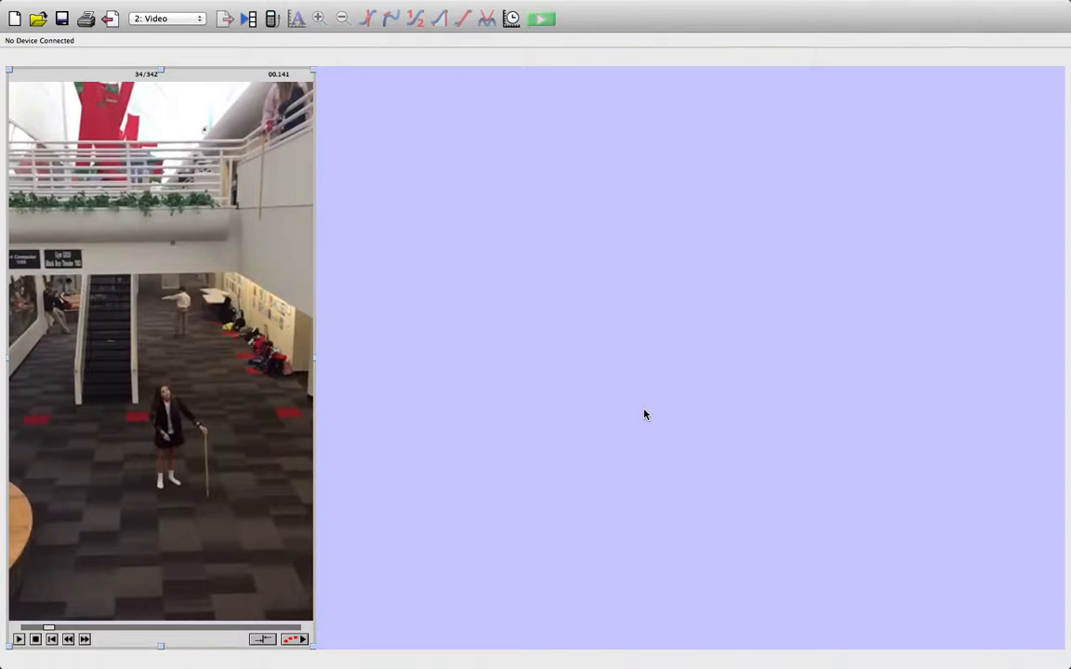
- Turn on video analysis and mark the falling ball's position in every seventh frame from frame 34 through frame 174
left_click(294, 640)
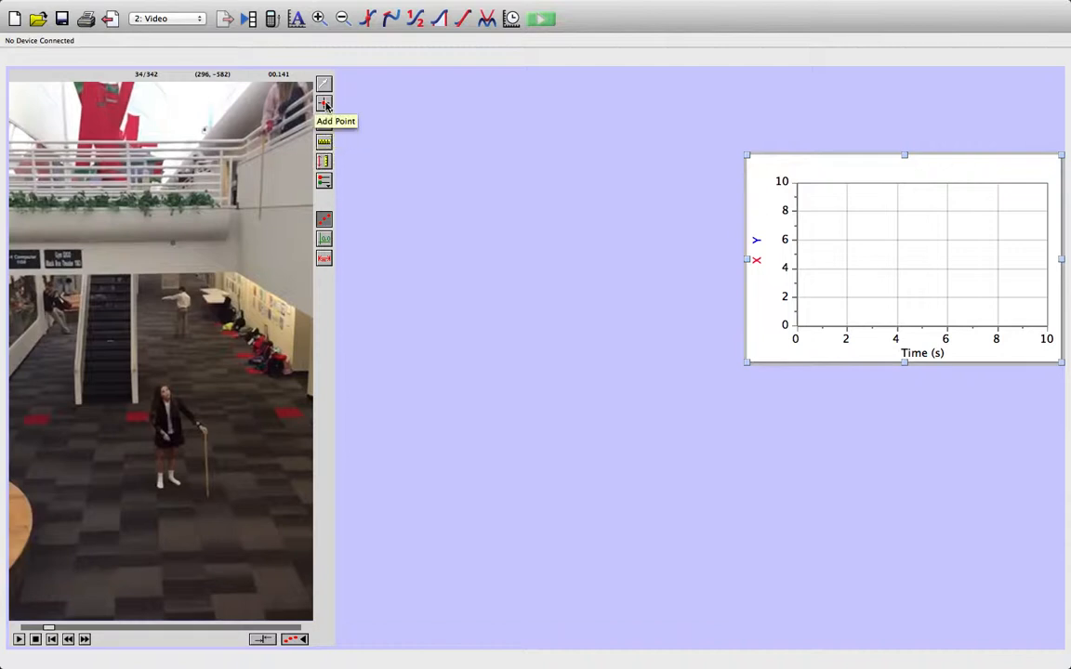
left_click(325, 105)
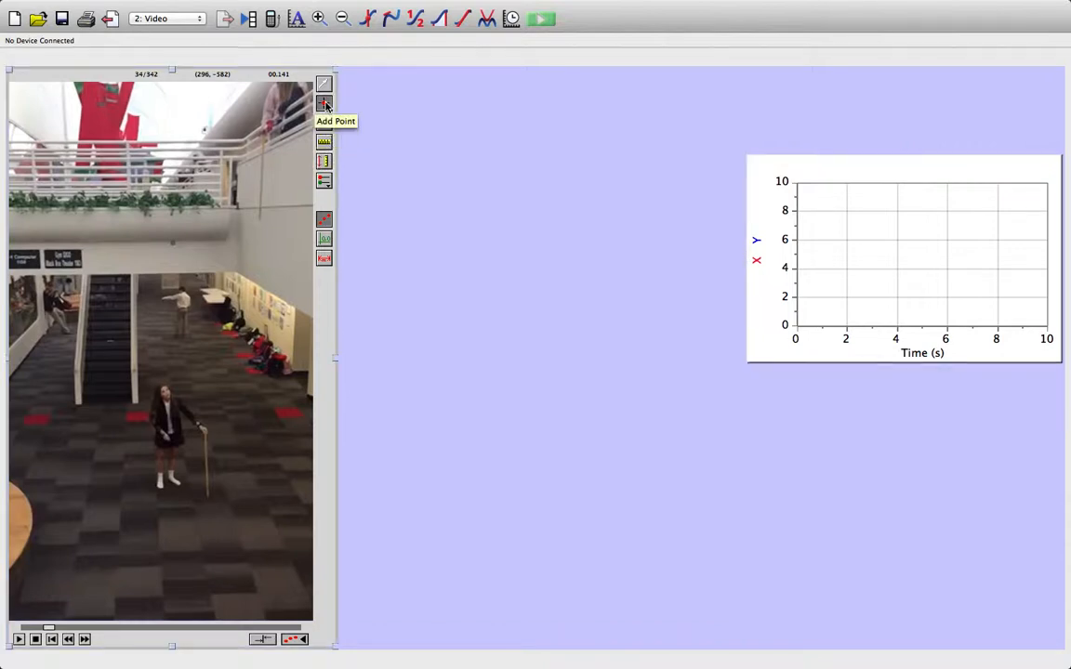
left_click(270, 125)
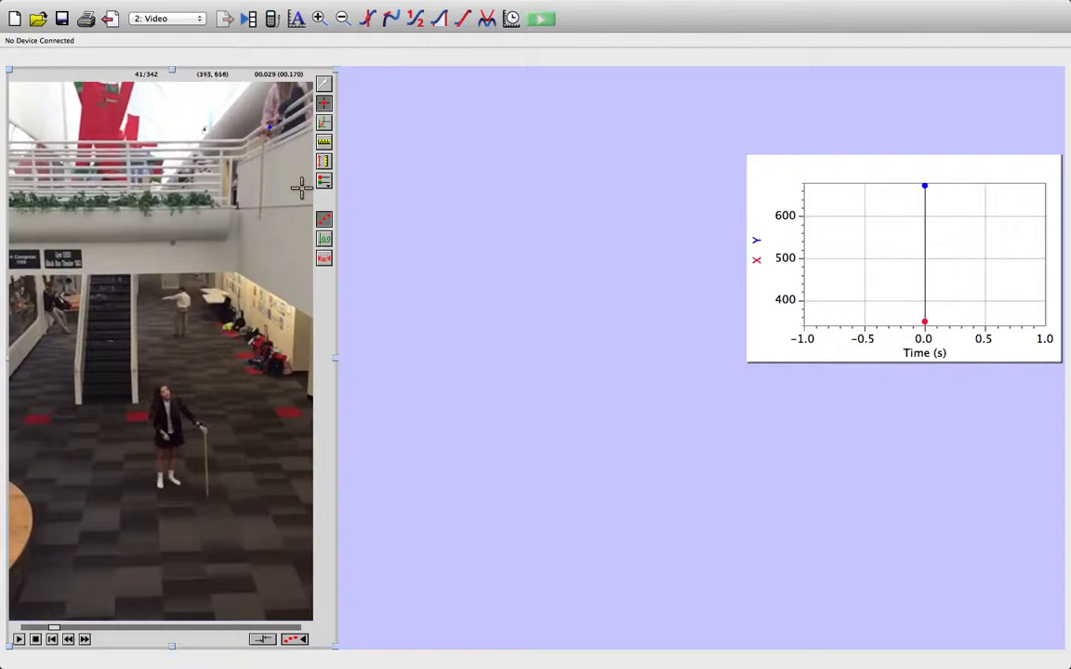
left_click(268, 132)
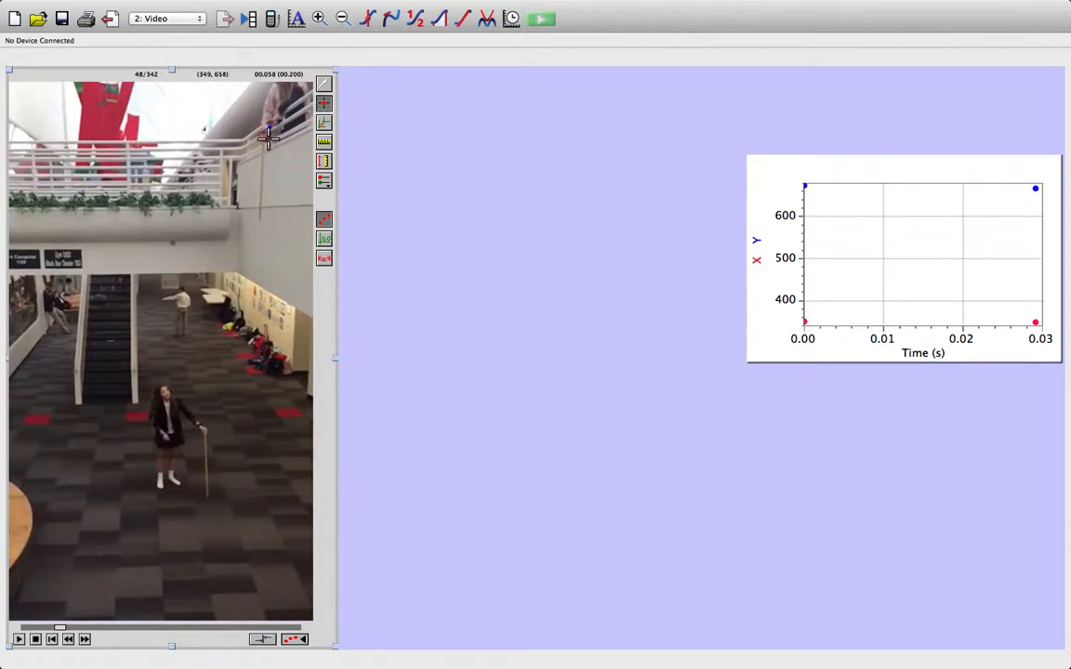
left_click(269, 138)
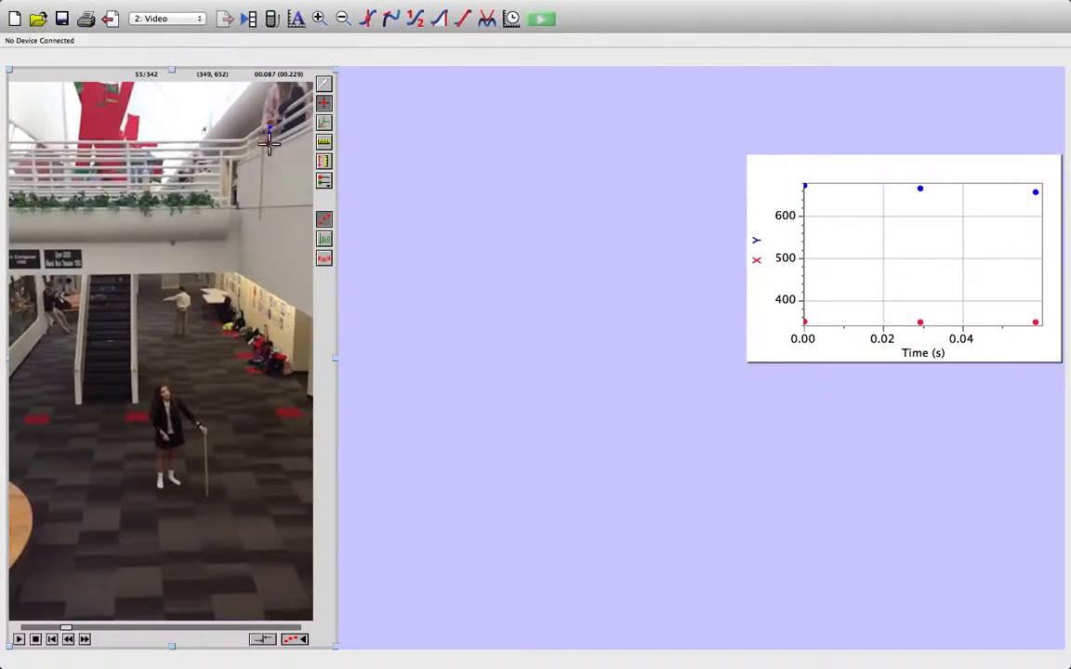
left_click(270, 142)
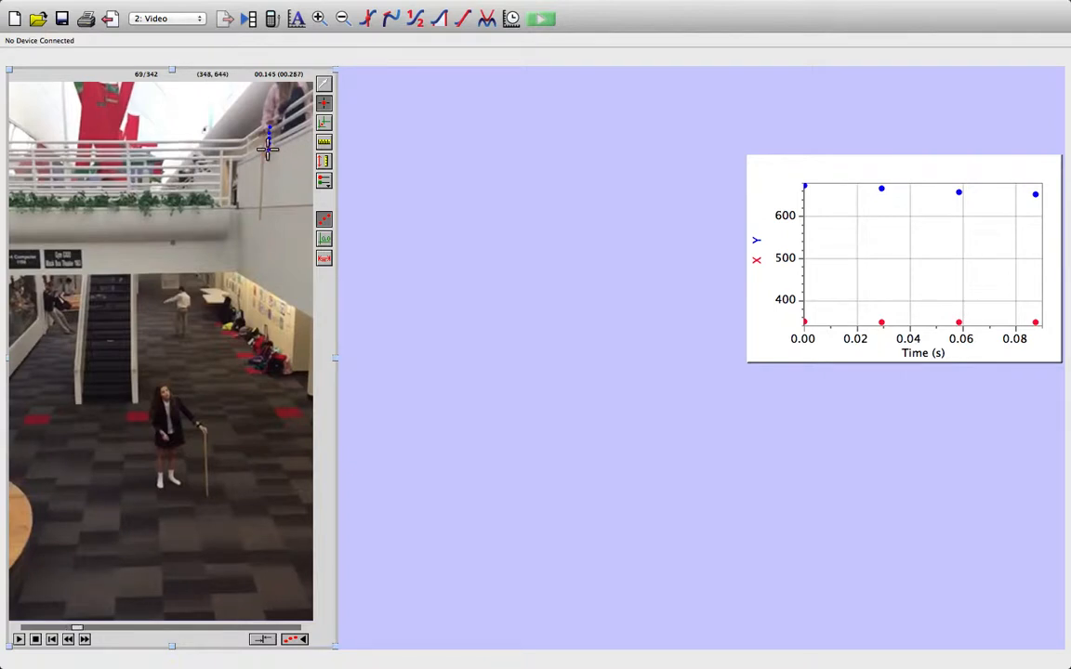
left_click(267, 150)
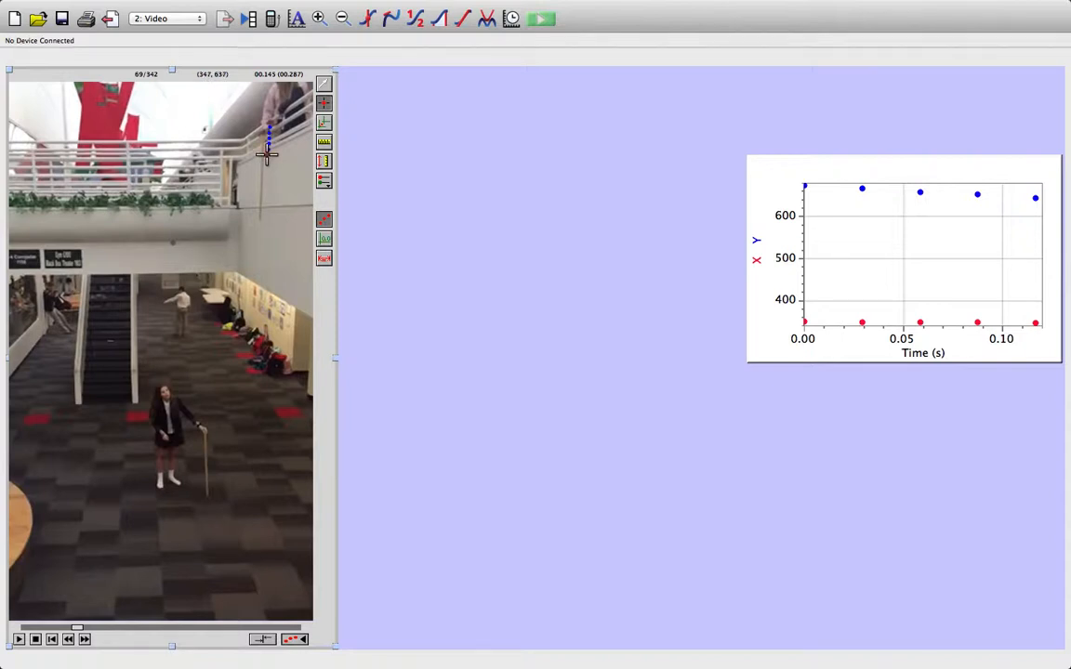
left_click(267, 154)
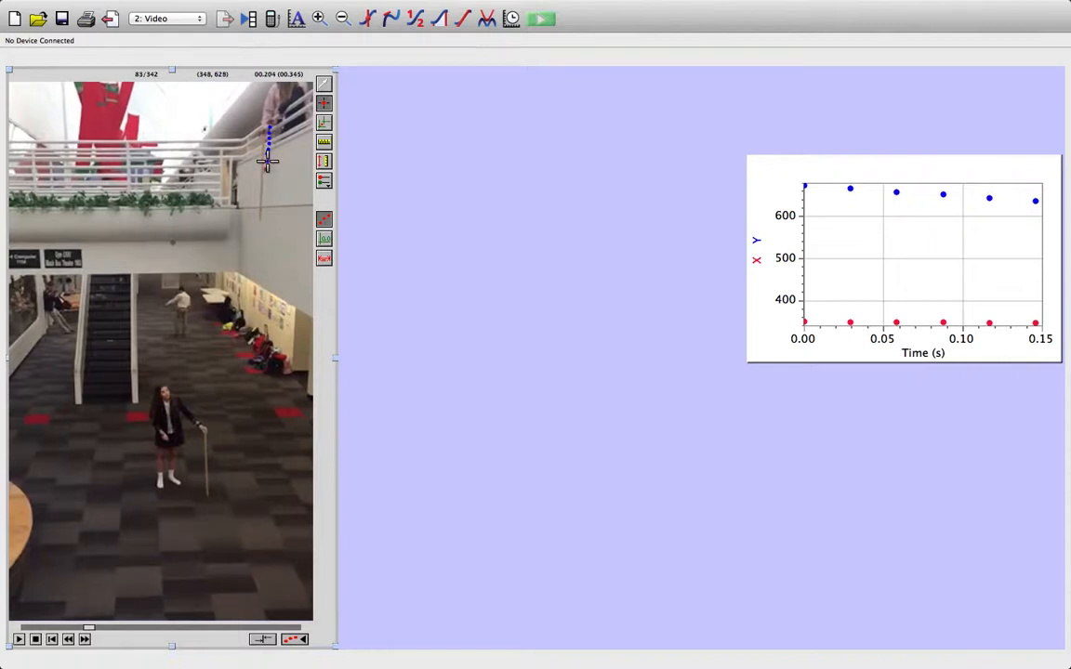
left_click(267, 168)
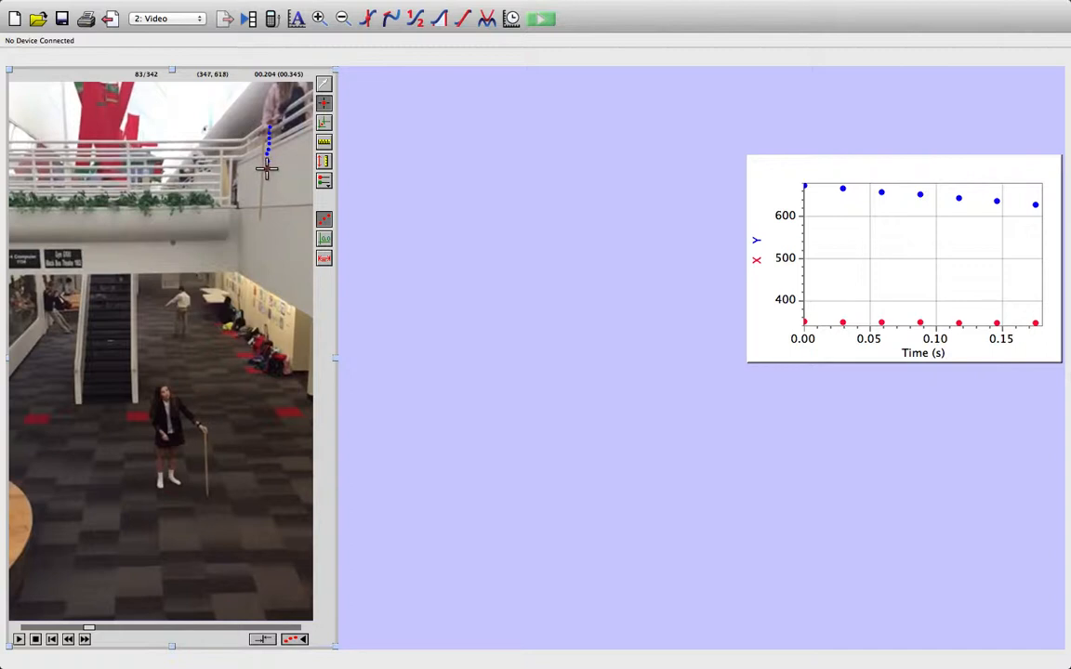
left_click(267, 173)
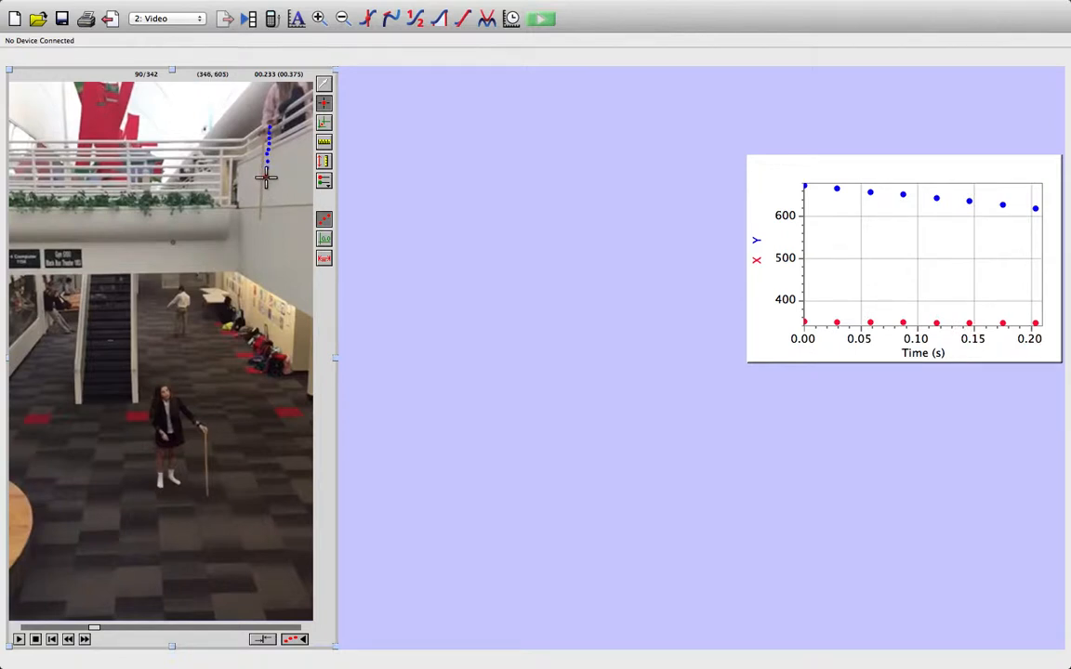
left_click(266, 184)
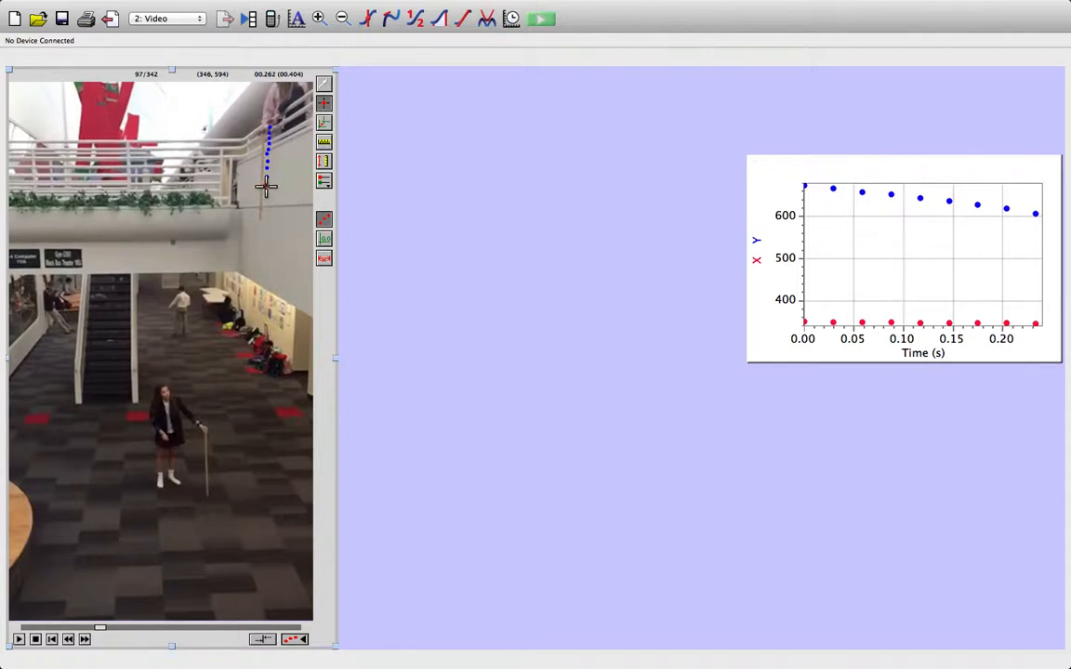
left_click(265, 194)
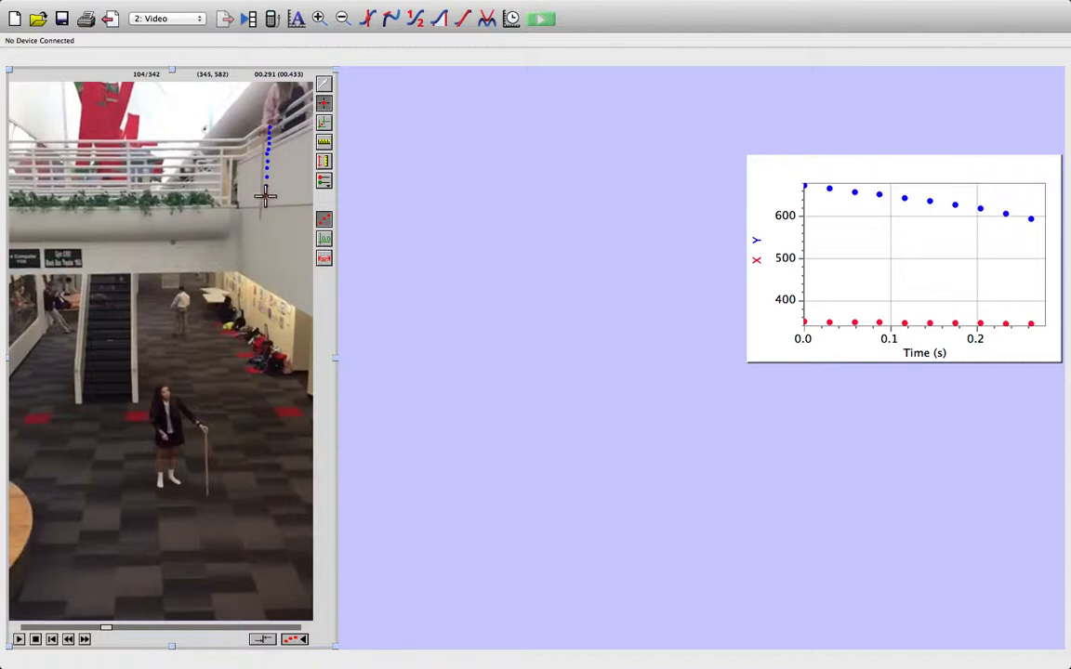
left_click(265, 196)
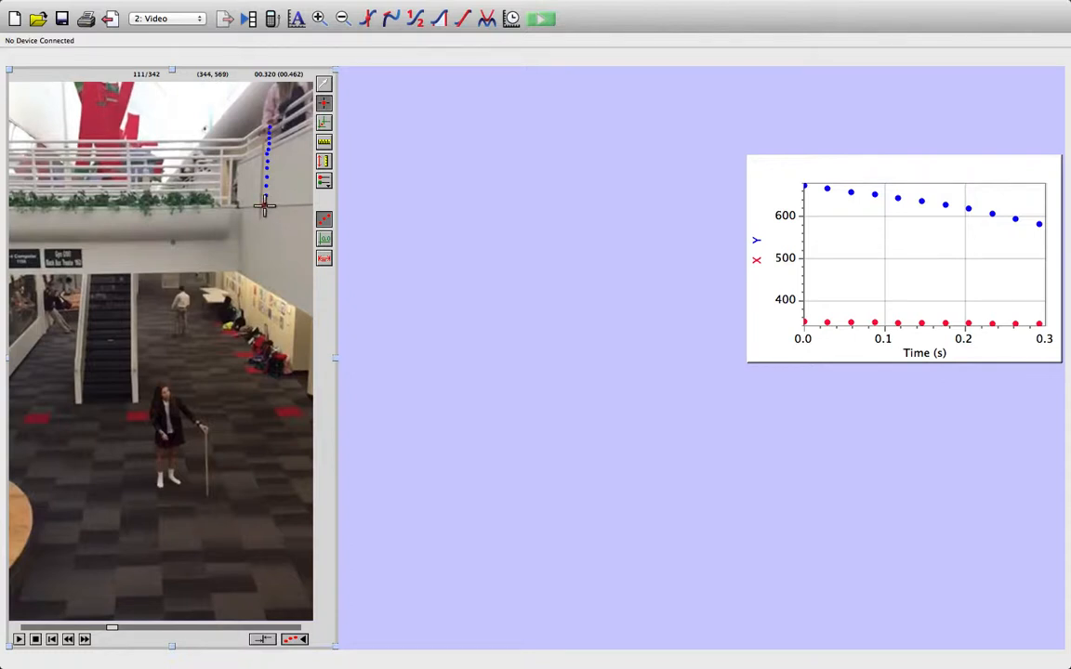
left_click(264, 212)
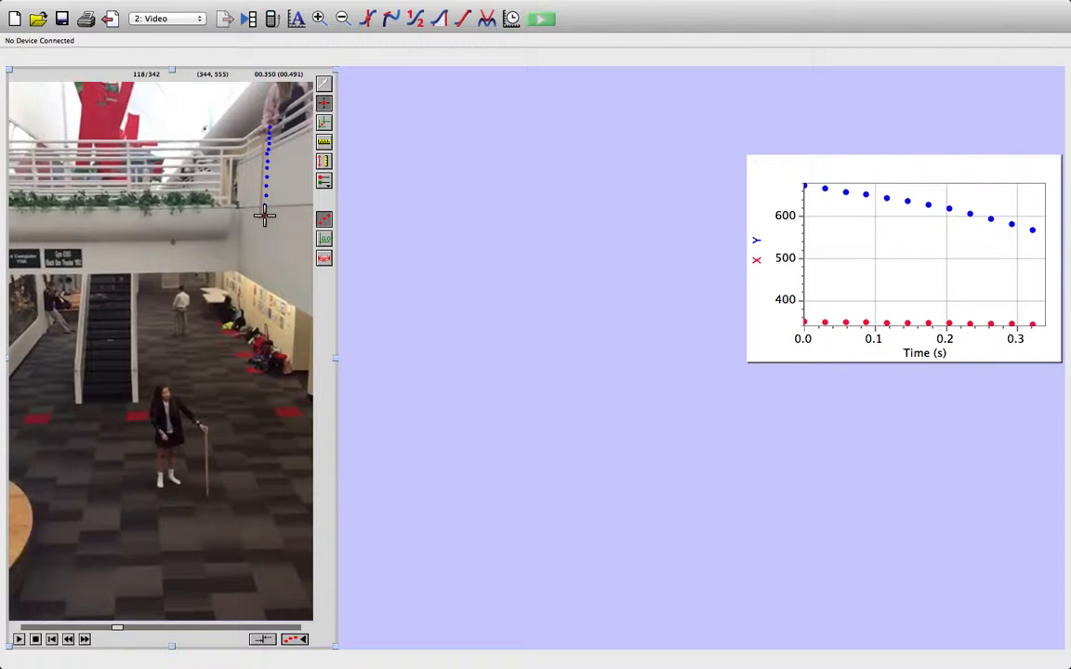
left_click(265, 217)
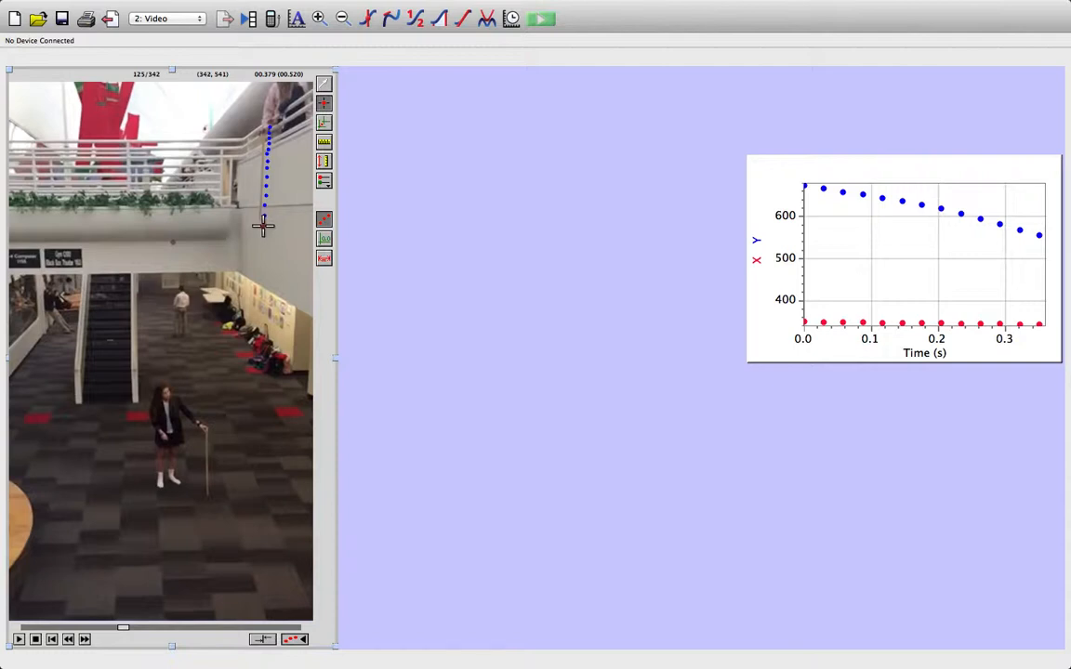
left_click(265, 224)
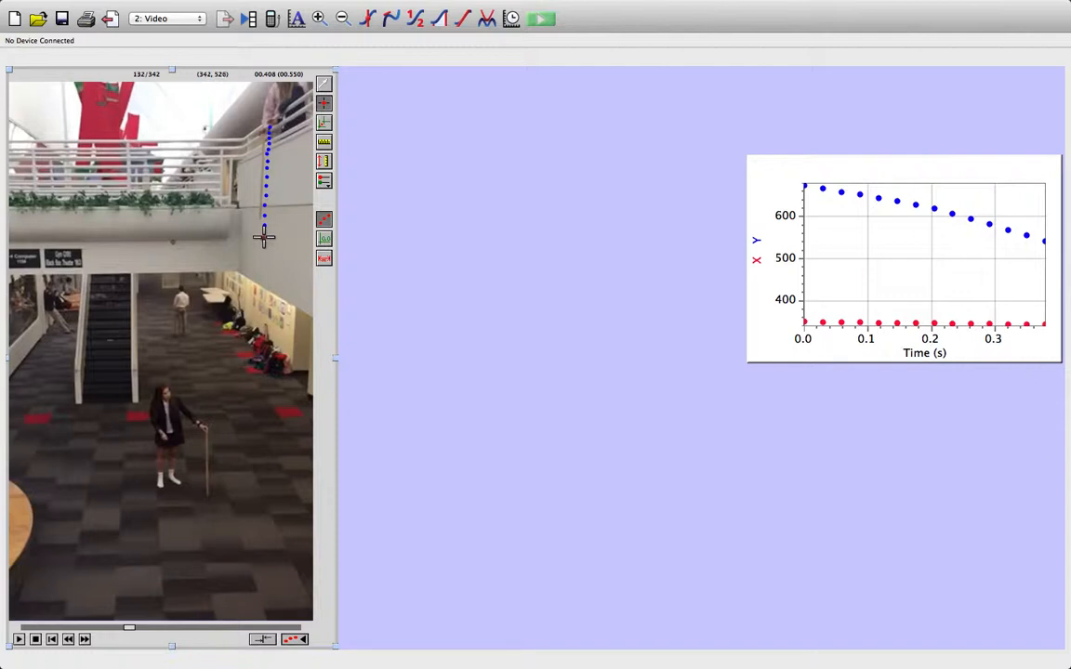
left_click(264, 237)
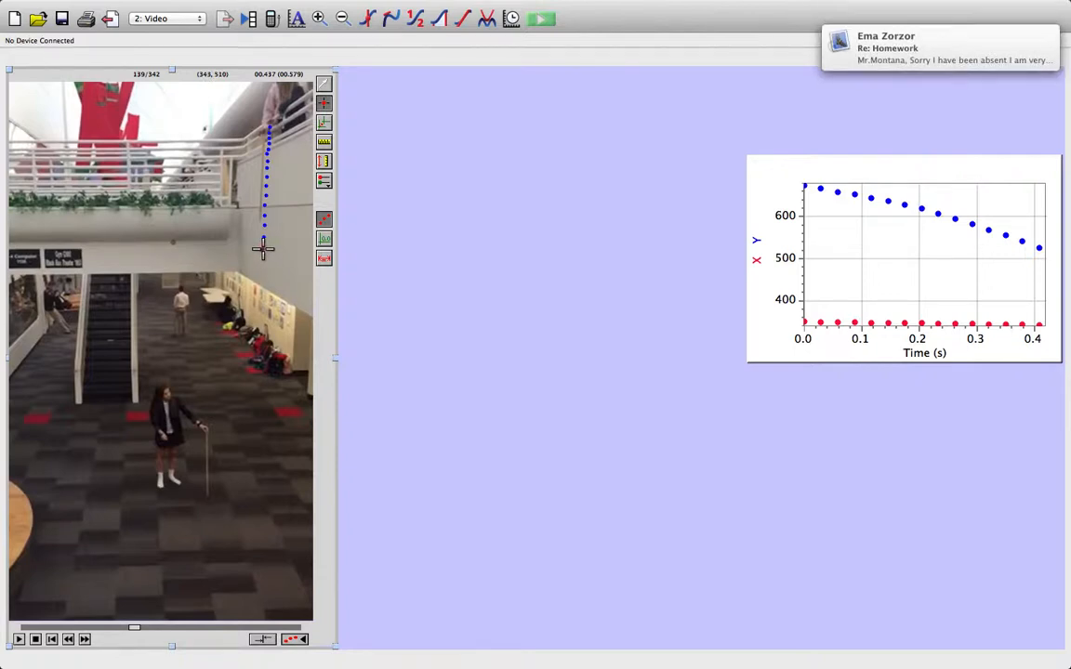
left_click(263, 247)
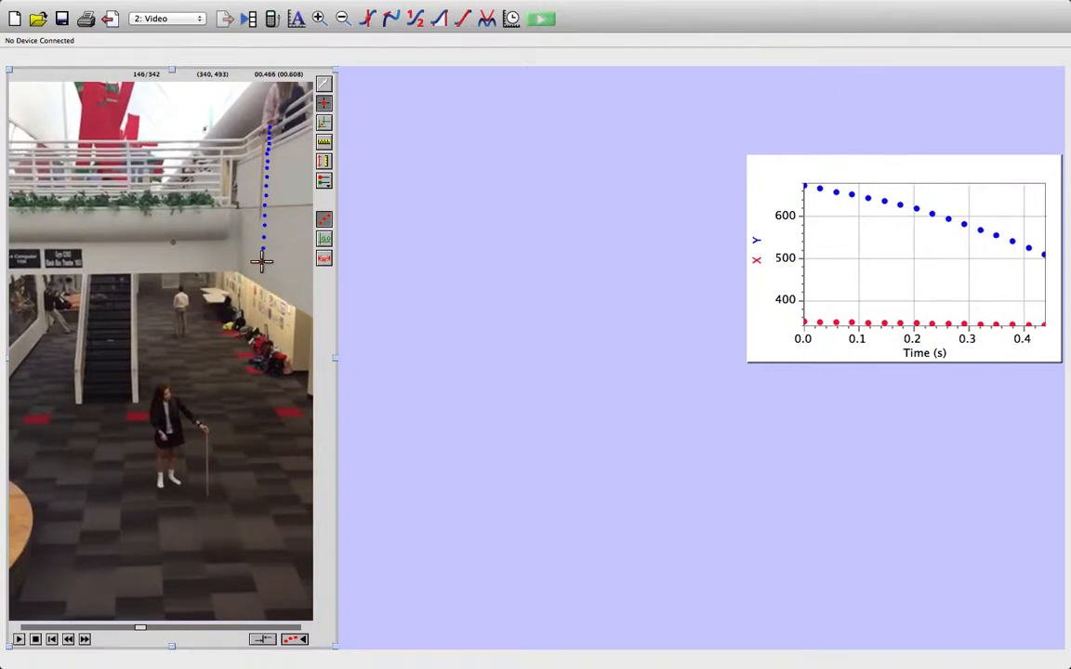
left_click(262, 261)
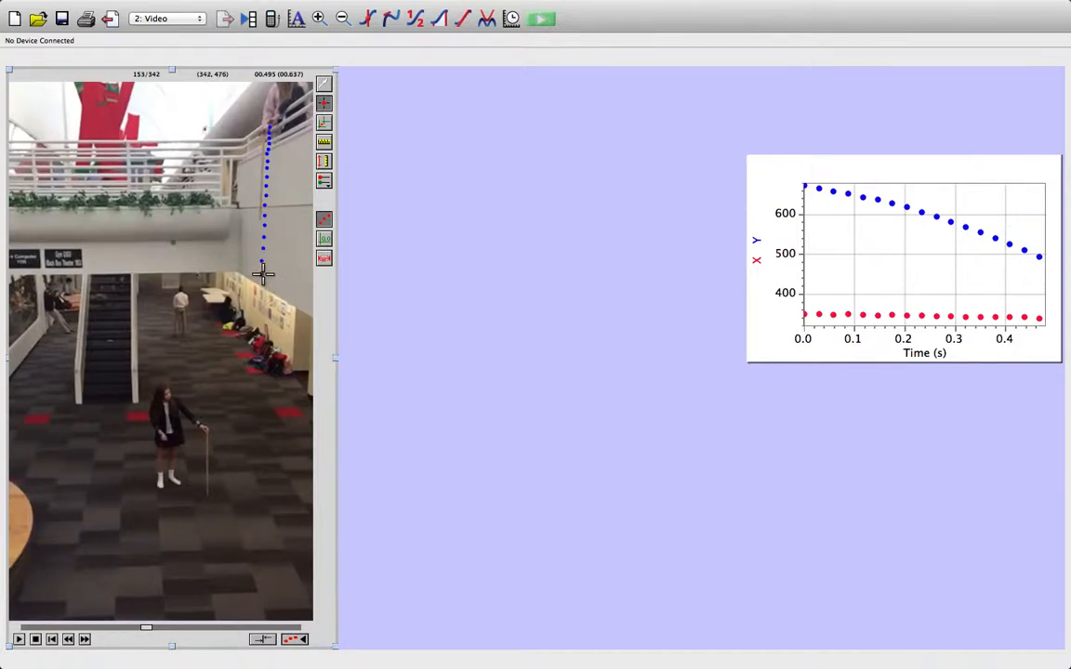
left_click(262, 272)
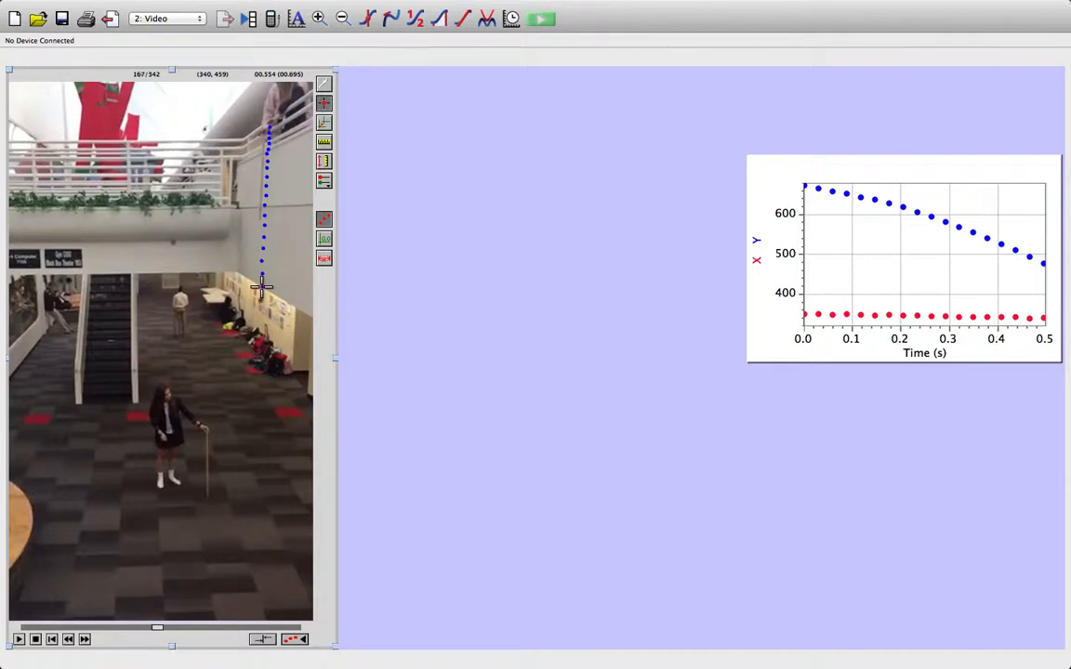
left_click(263, 289)
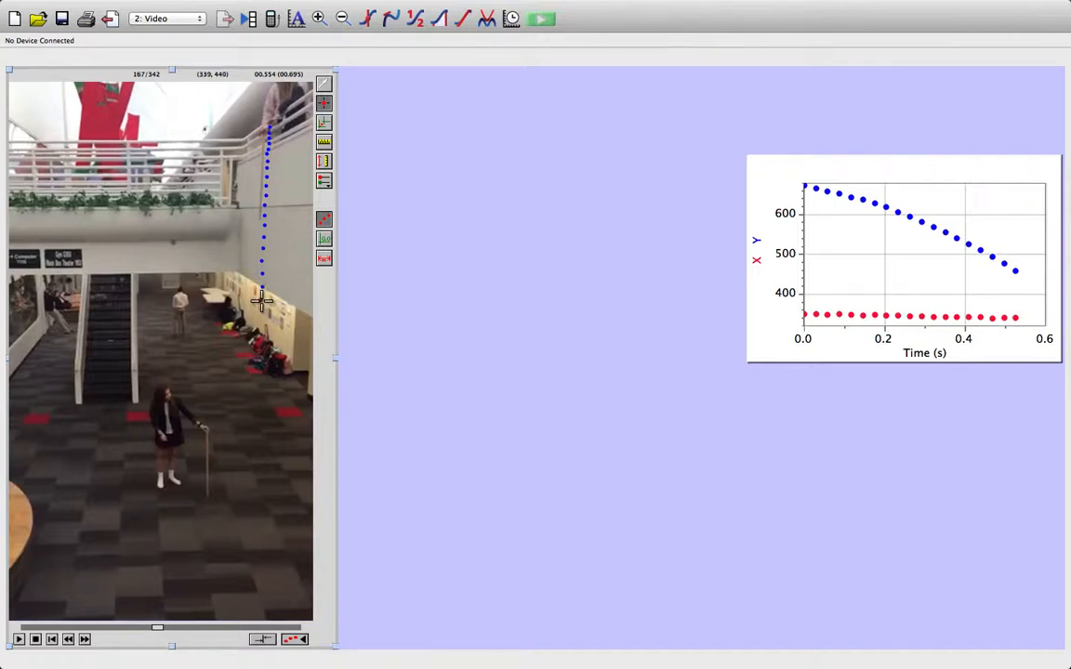
left_click(261, 307)
left_click(260, 313)
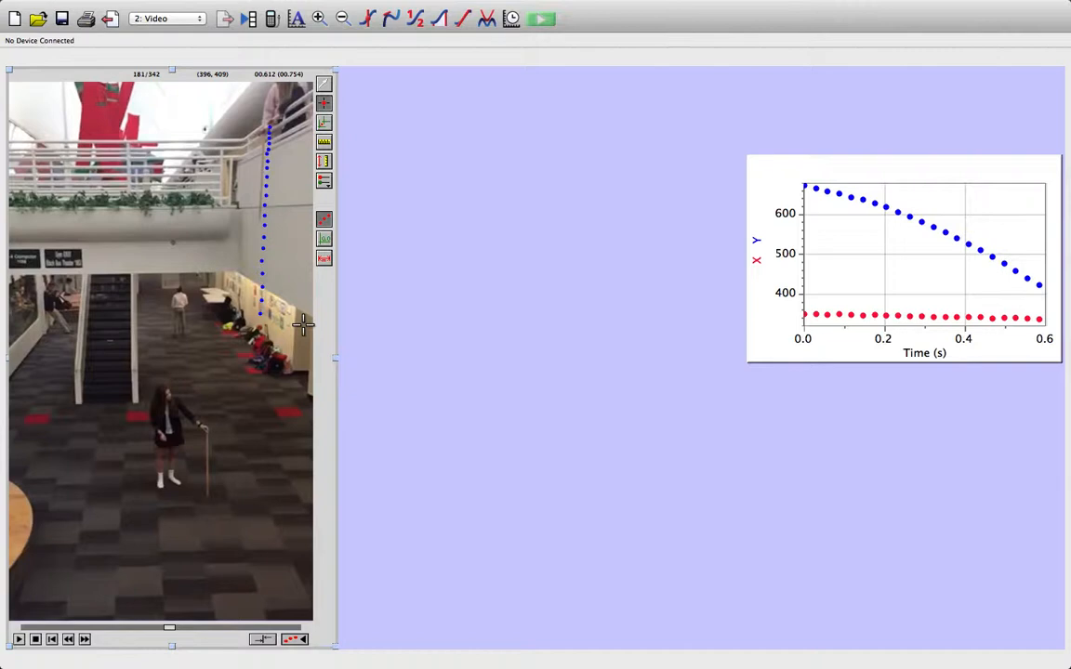
- Return the movie to frame 34 and set the coordinate origin at the ball's first marked point
left_click(325, 125)
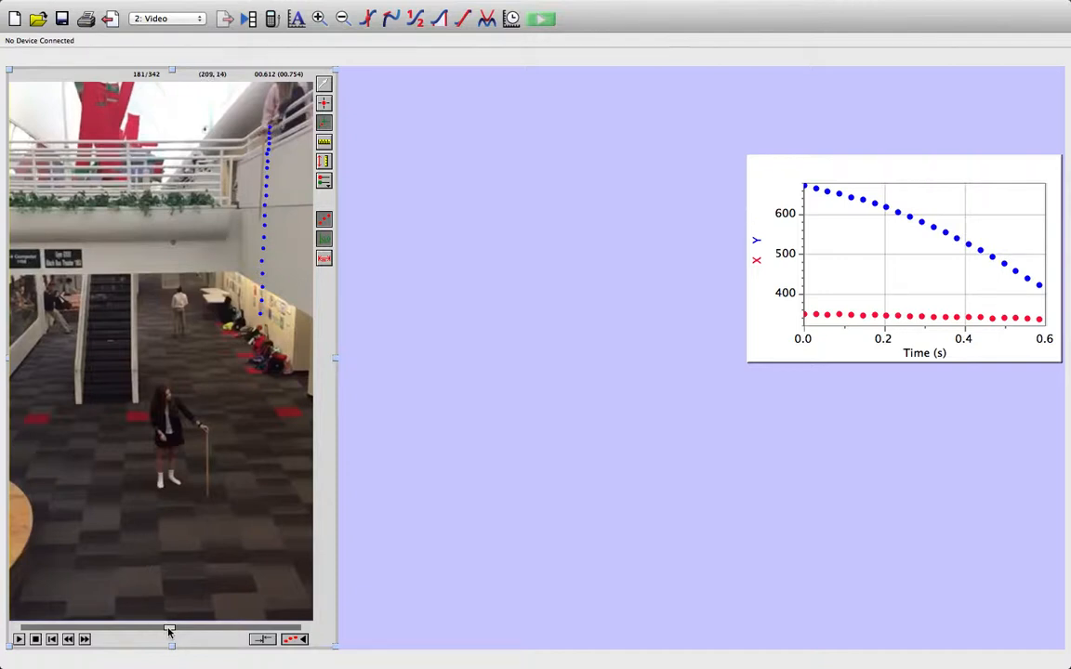
left_click_drag(169, 631, 54, 626)
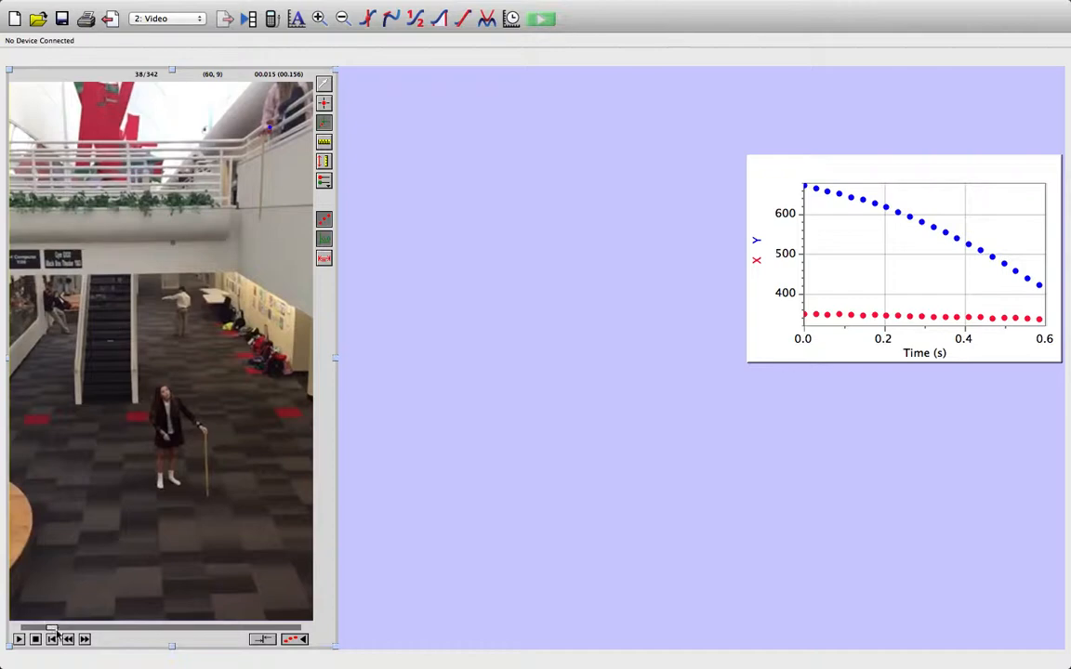
left_click(71, 640)
left_click(71, 639)
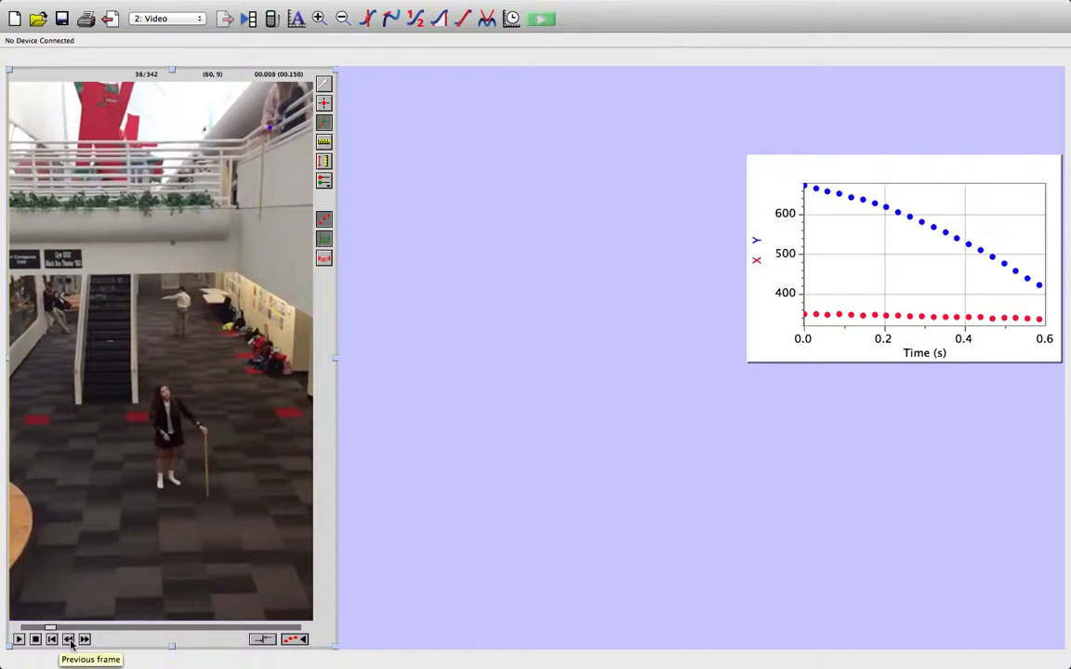
left_click(71, 640)
left_click(70, 640)
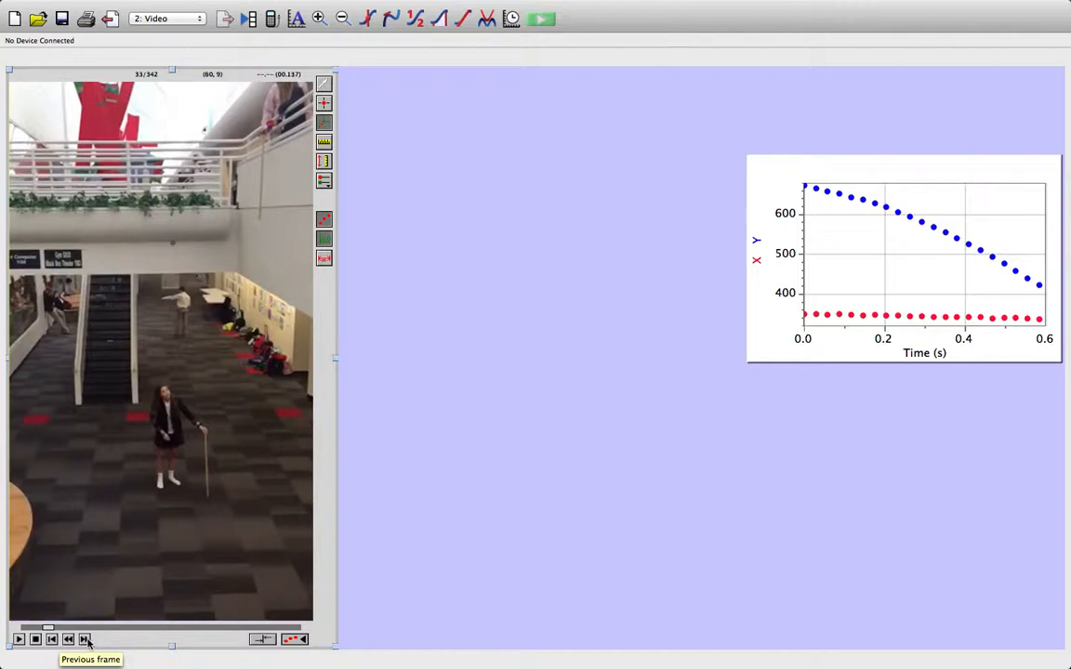
left_click(86, 640)
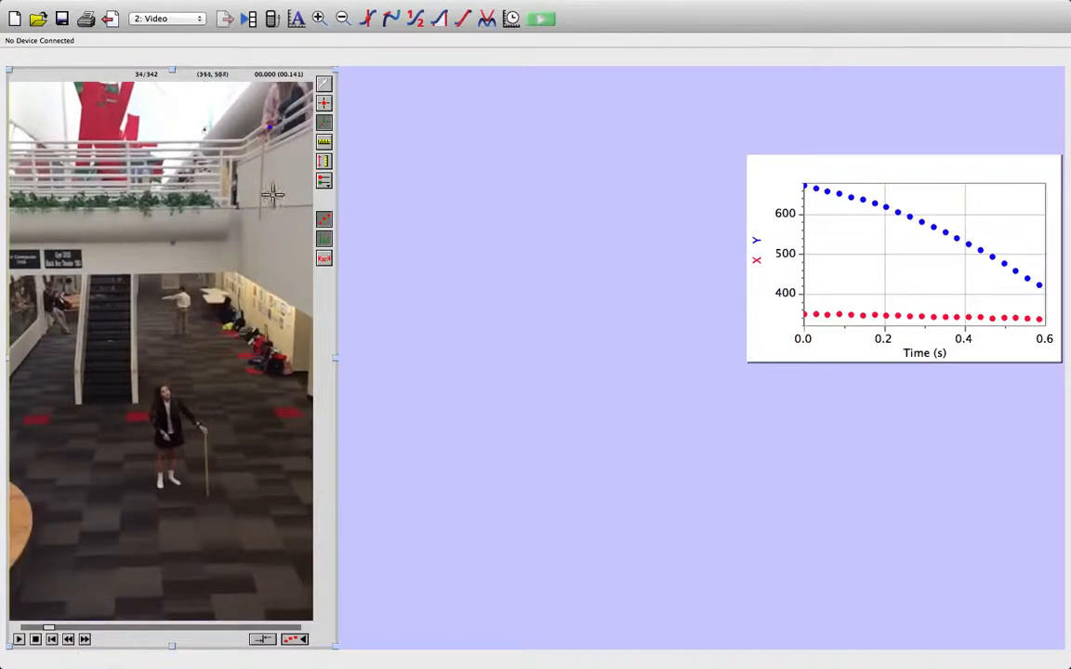
left_click(270, 127)
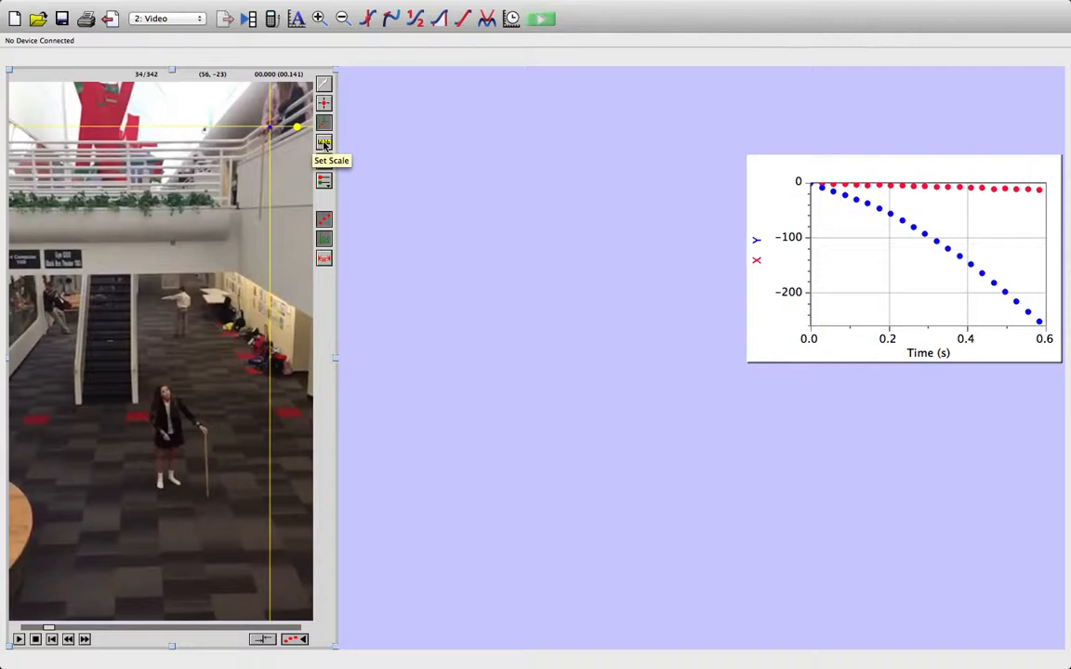
- Set the movie scale by tracing the stick hanging from the balcony as a distance of 1 m
left_click(324, 144)
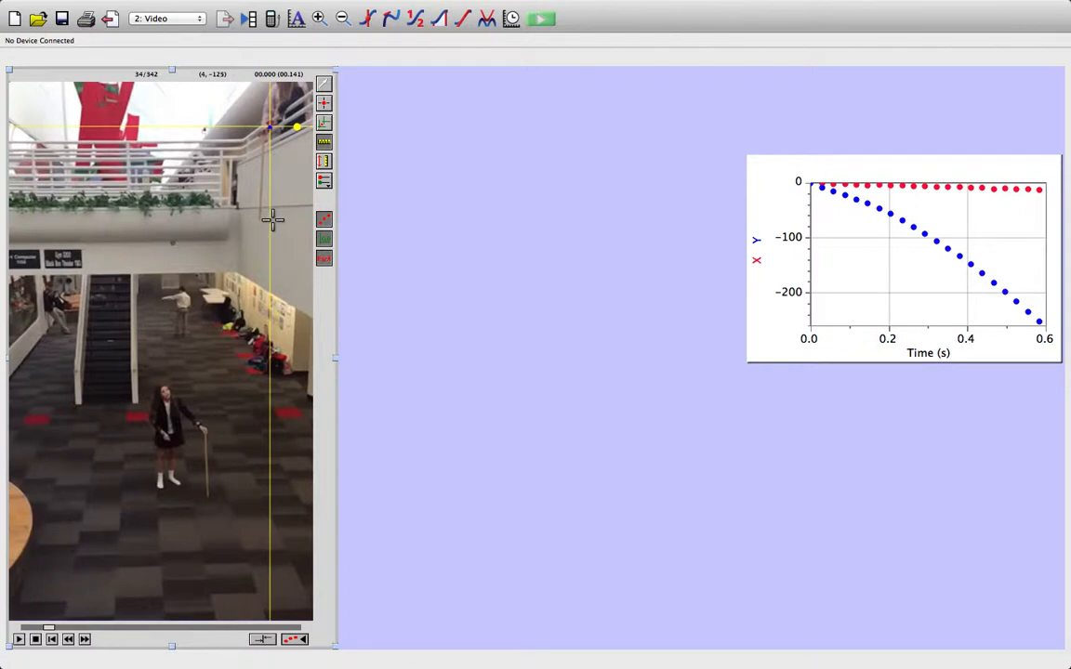
left_click(276, 132)
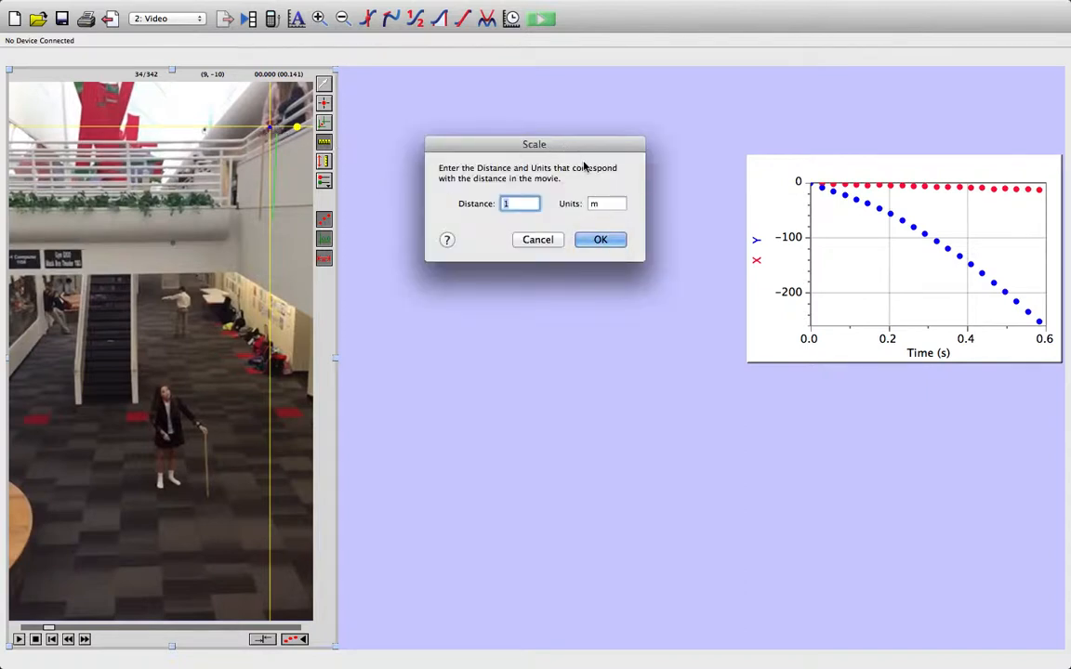
left_click(600, 241)
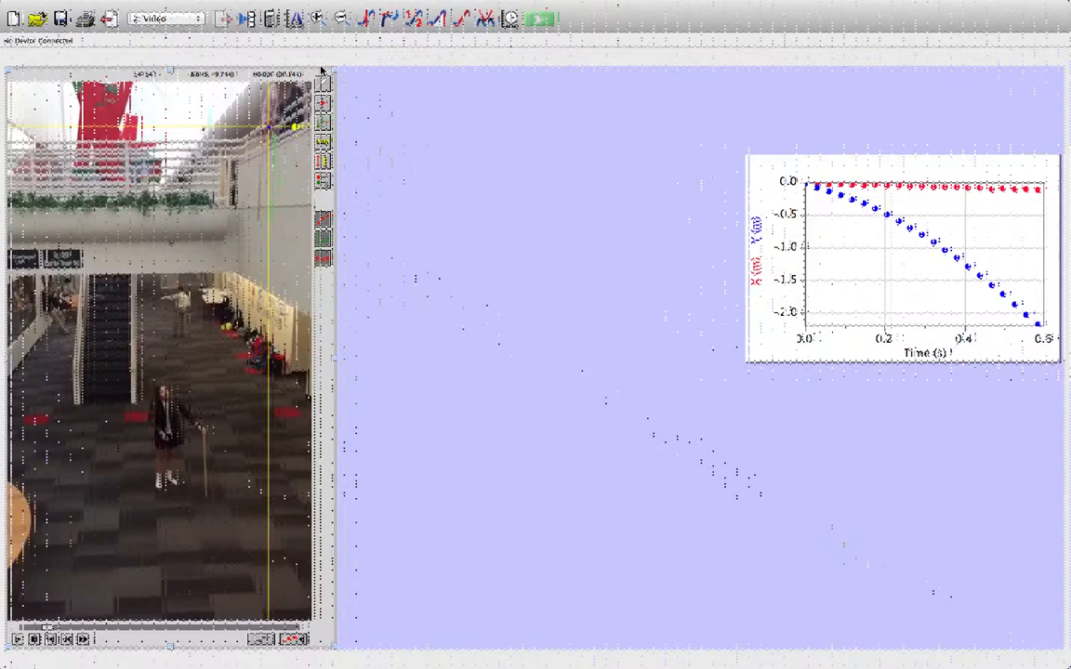
- Go back from the Video page to Page 1 with the data table and graph
left_click(197, 20)
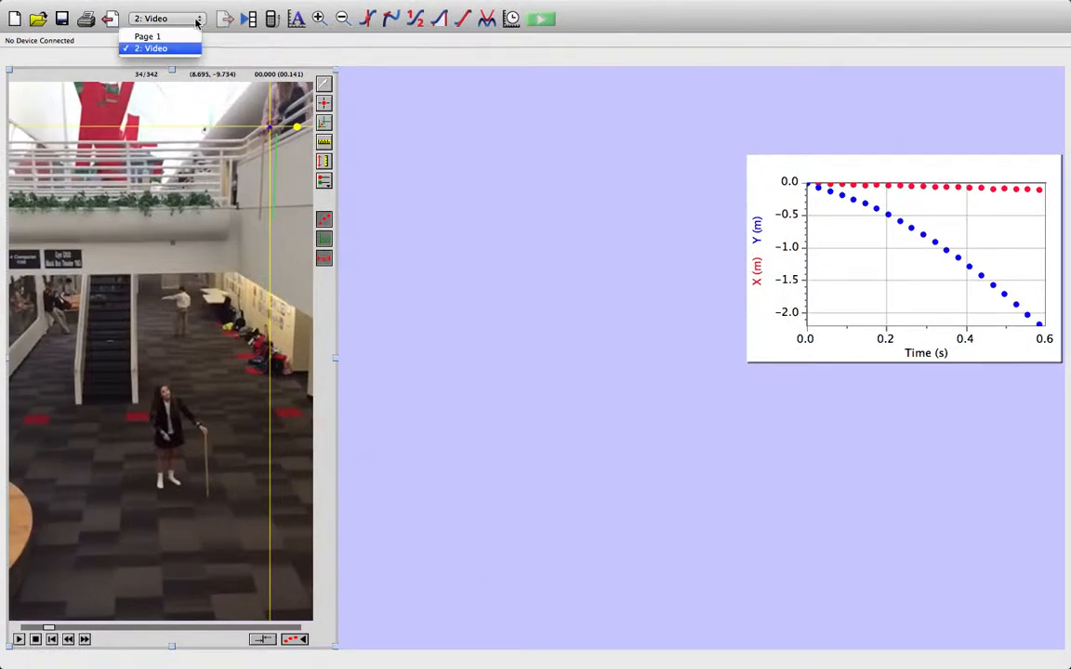
left_click(197, 23)
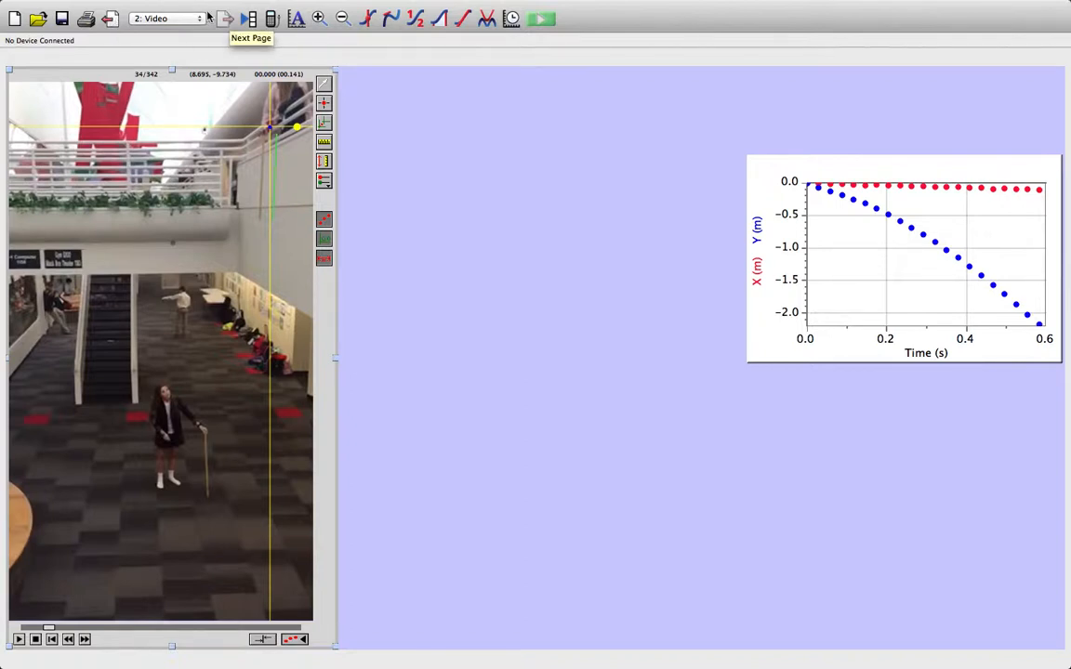
left_click(110, 21)
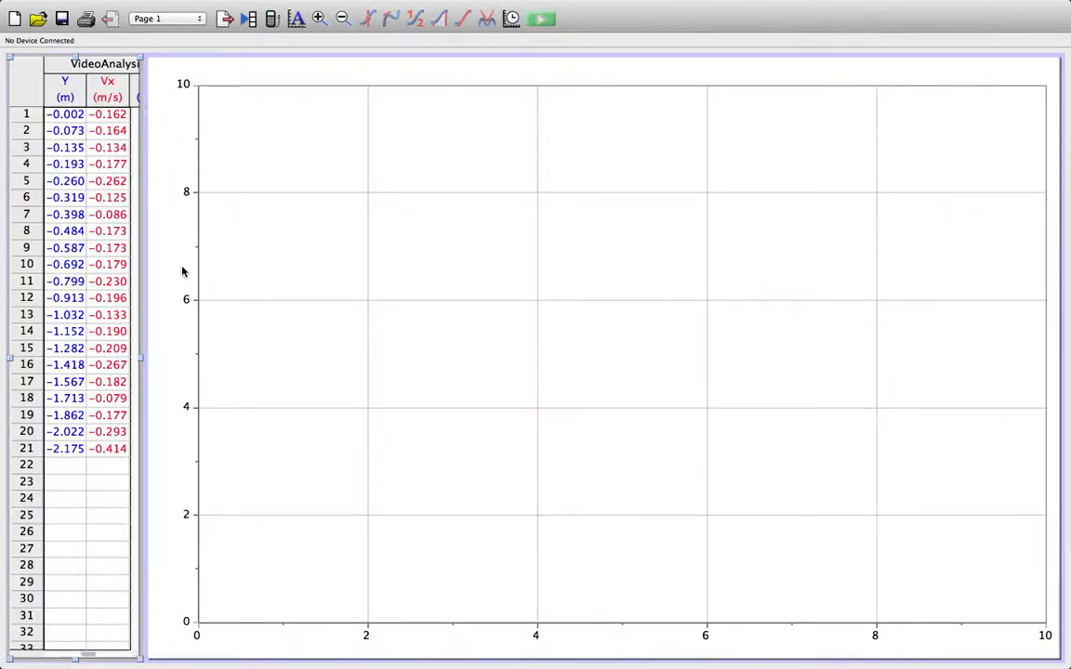
- Narrow the graph and widen the data table so the Time, X, Y, Vx and Vy columns fit
left_click(279, 334)
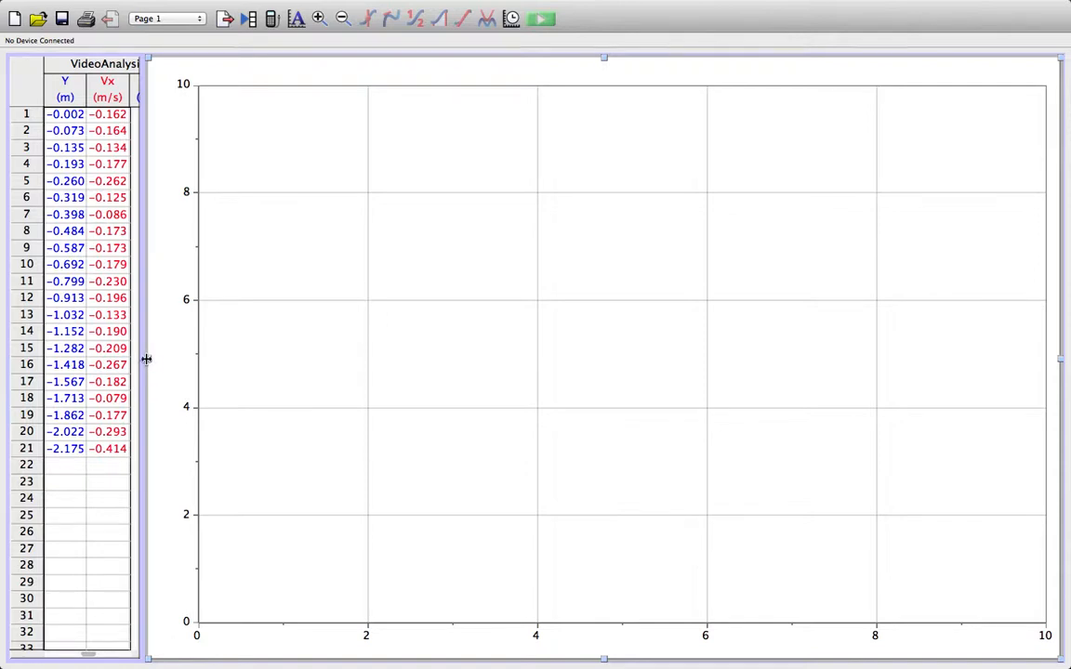
left_click_drag(147, 358, 320, 346)
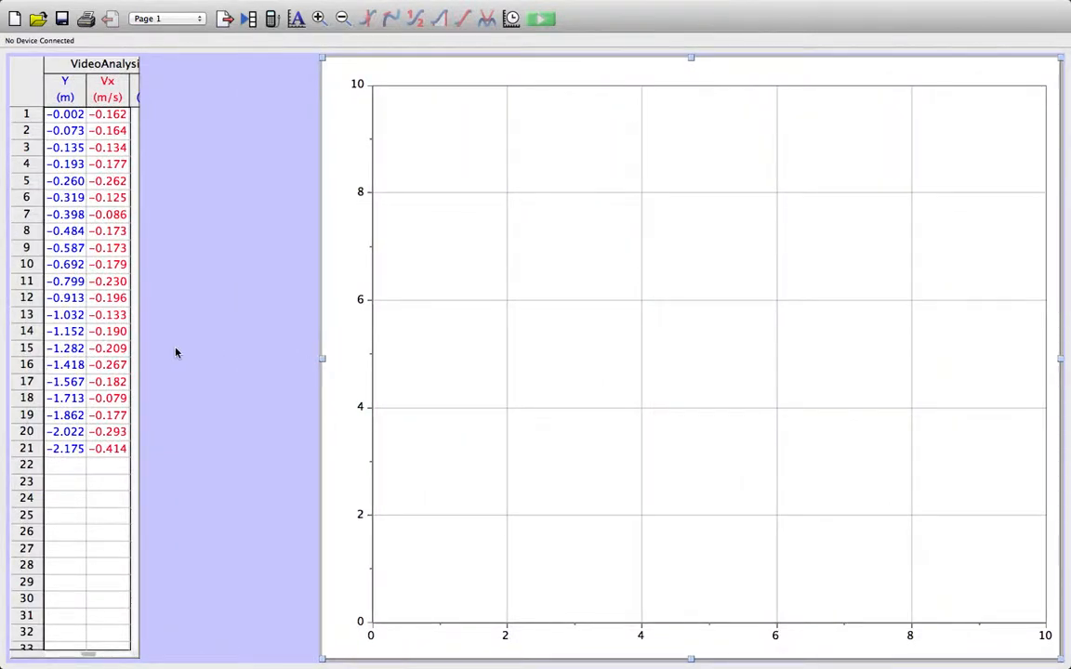
left_click(99, 349)
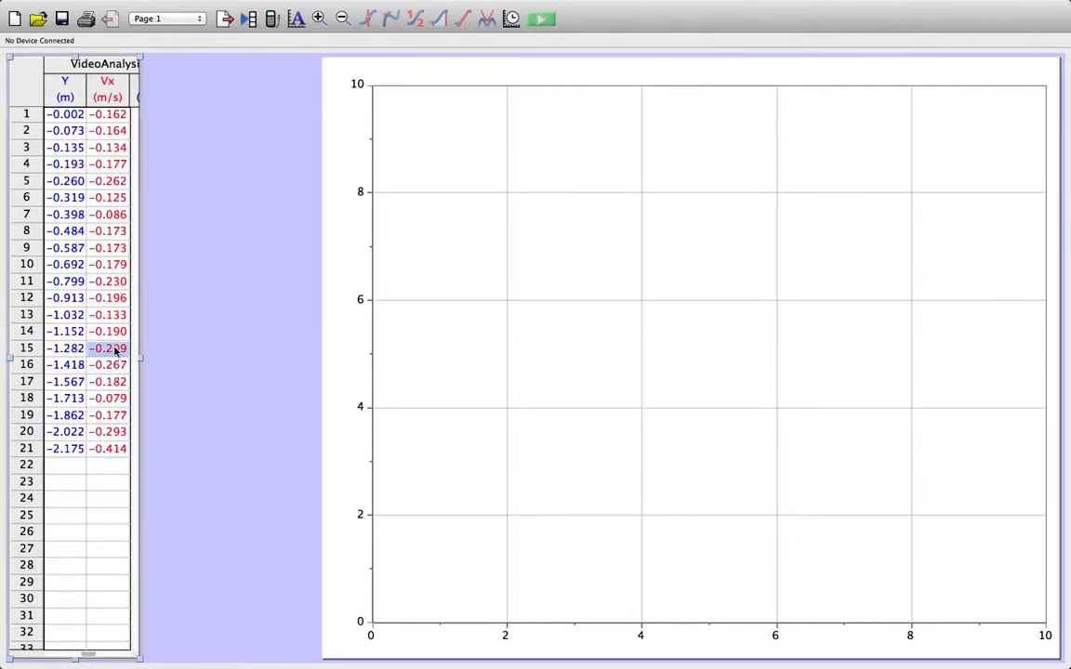
left_click_drag(140, 360, 273, 374)
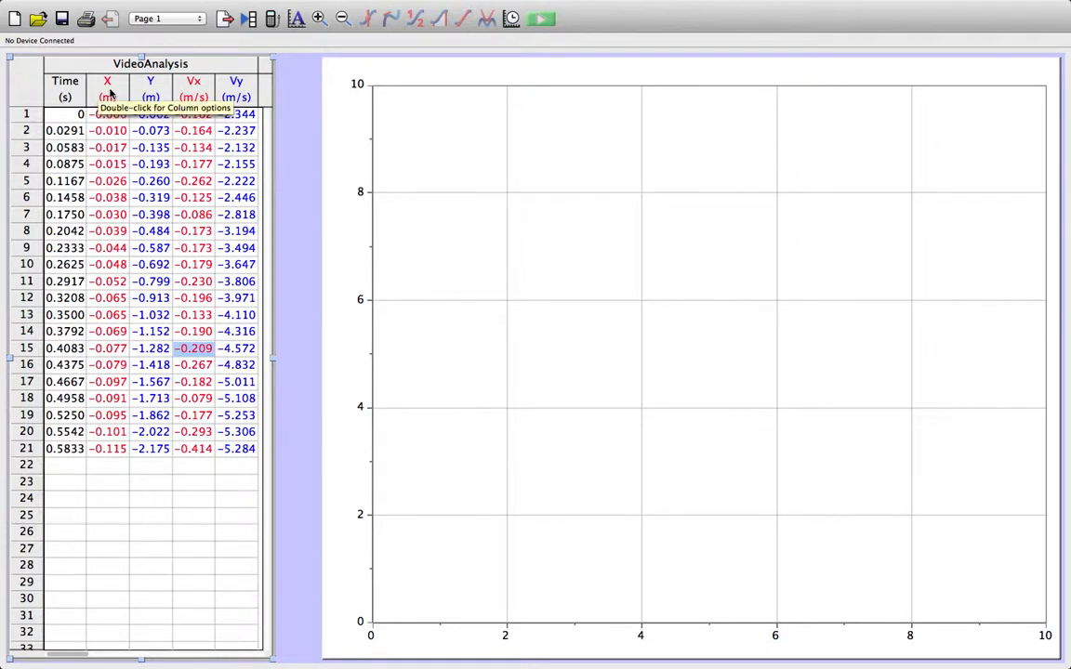
- Remove the X and Vx columns from the data table, and resize the table and graph to sit side by side without a gap
left_click(108, 90)
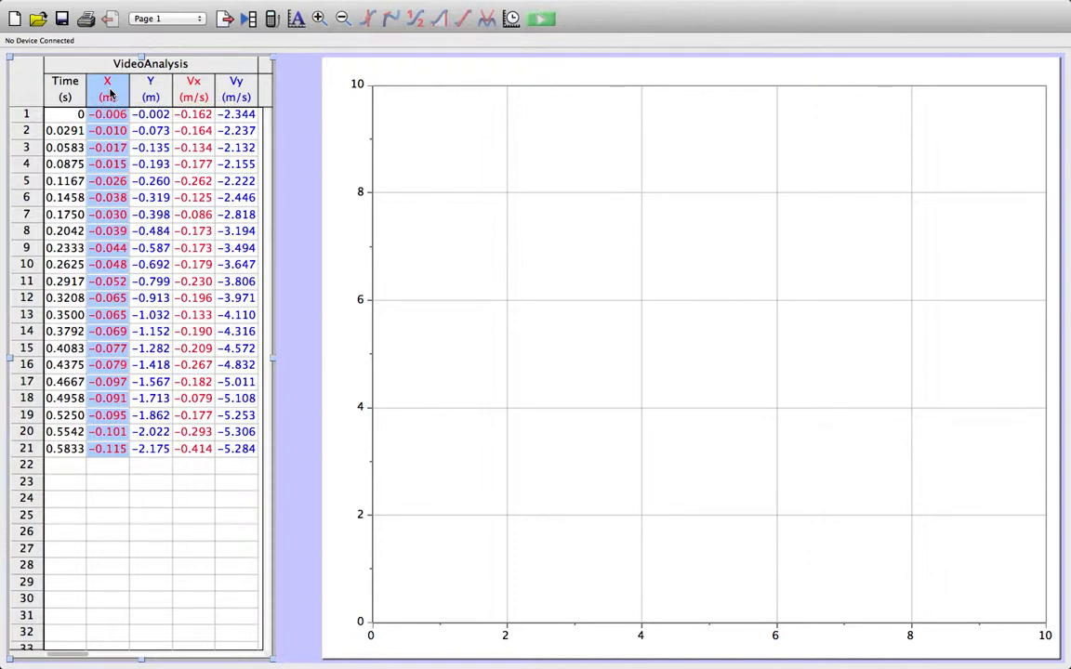
key("Delete")
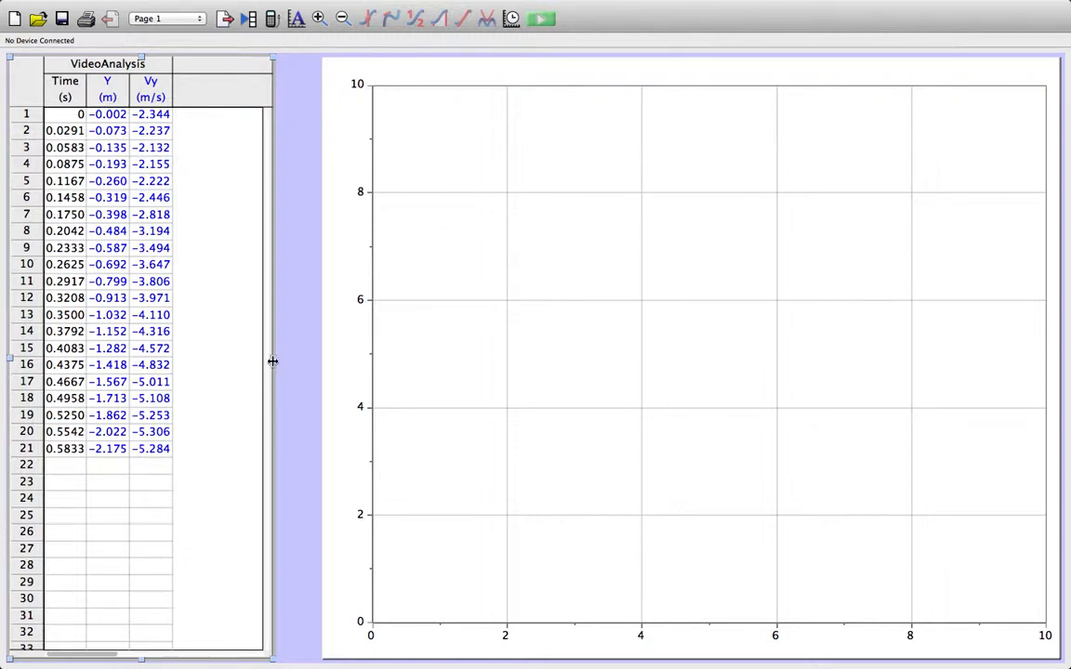
left_click_drag(272, 358, 187, 362)
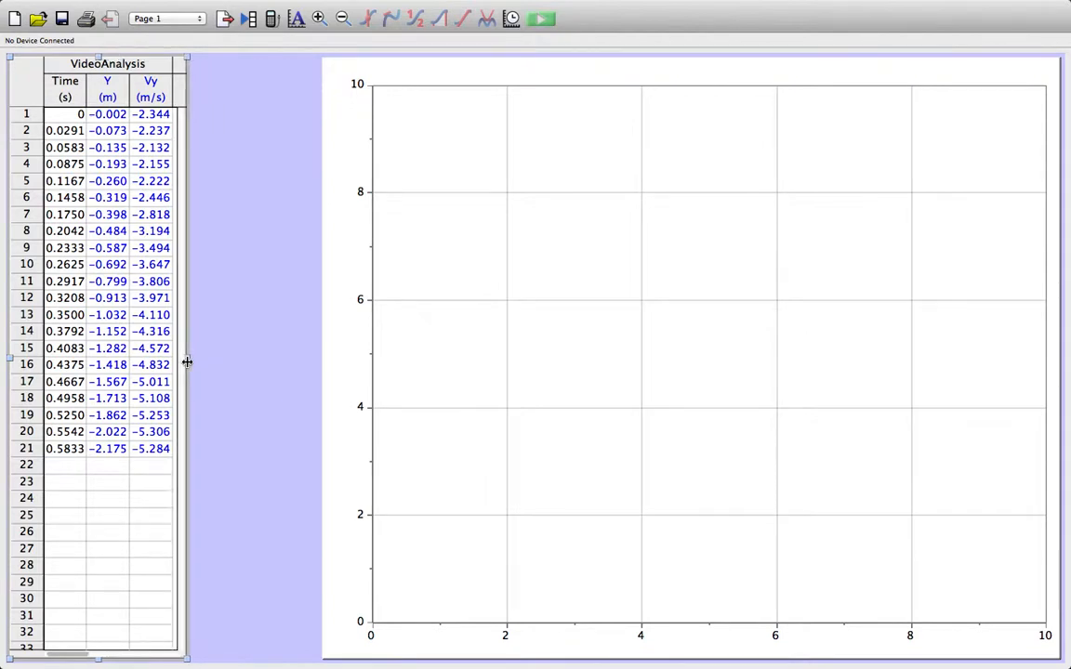
left_click(404, 363)
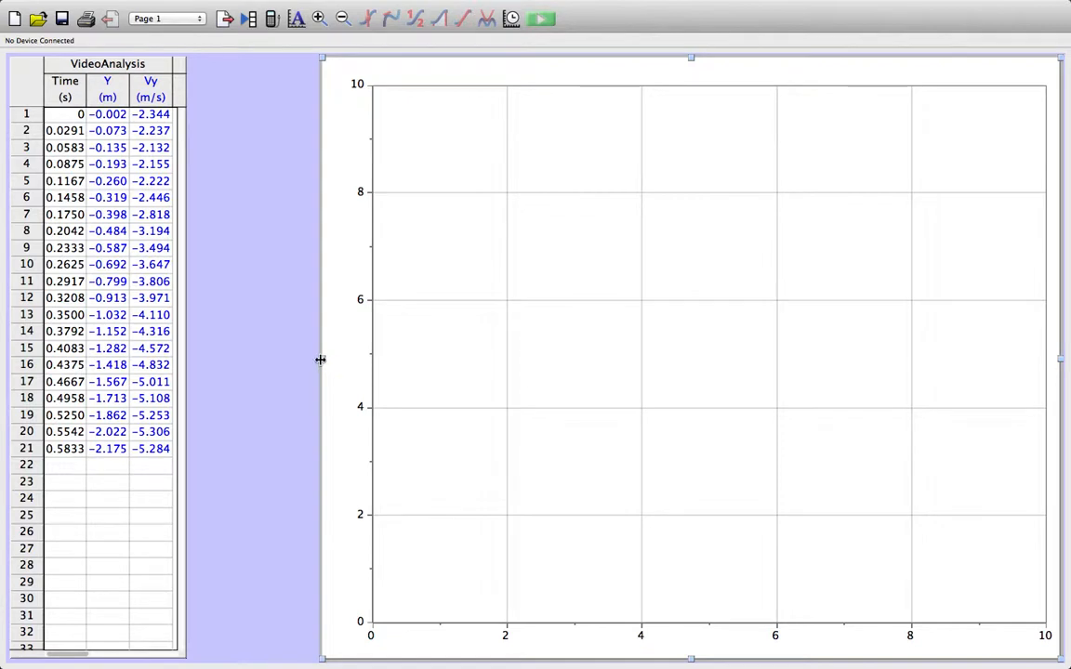
left_click_drag(319, 360, 190, 357)
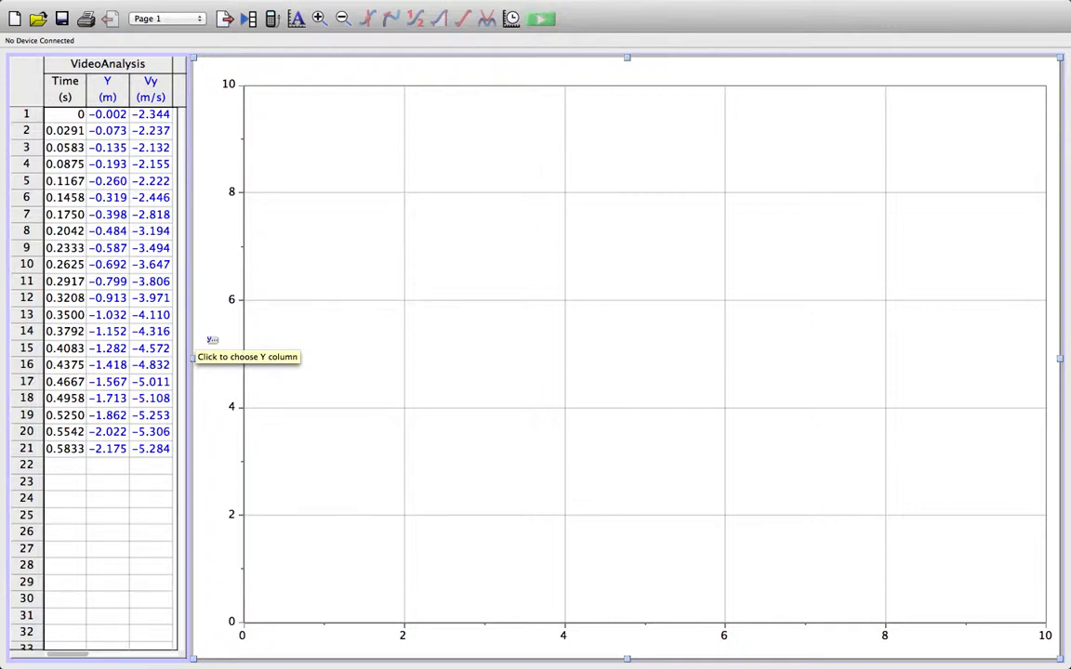
- Plot the Y column on the graph's vertical axis with the label "Vertical Position (m)", and autoscale the graph
left_click(211, 341)
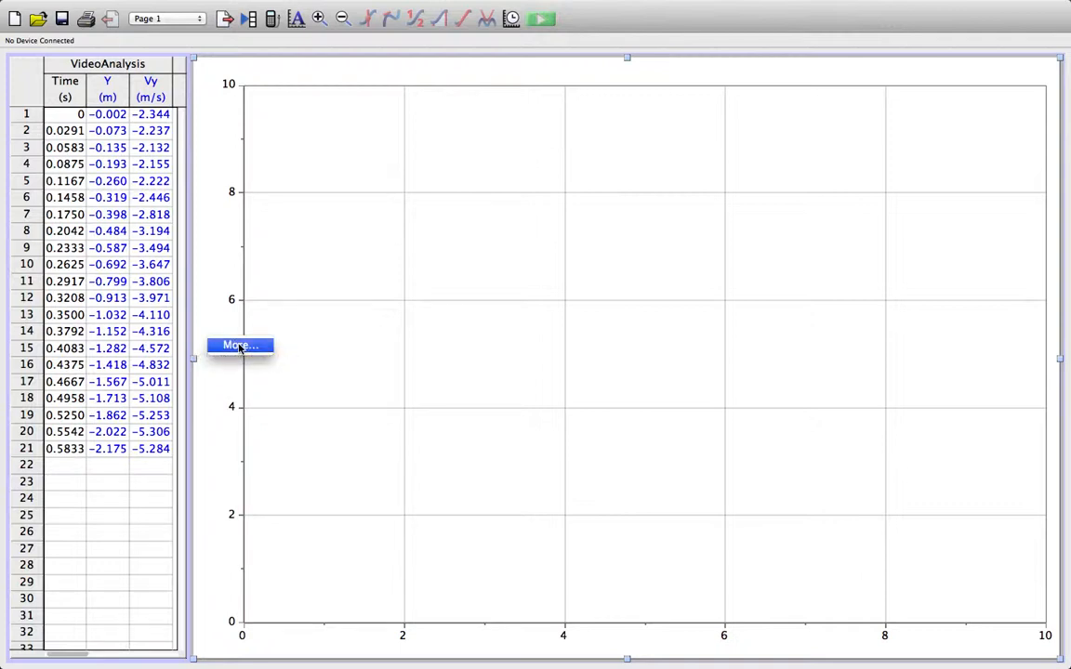
left_click(239, 347)
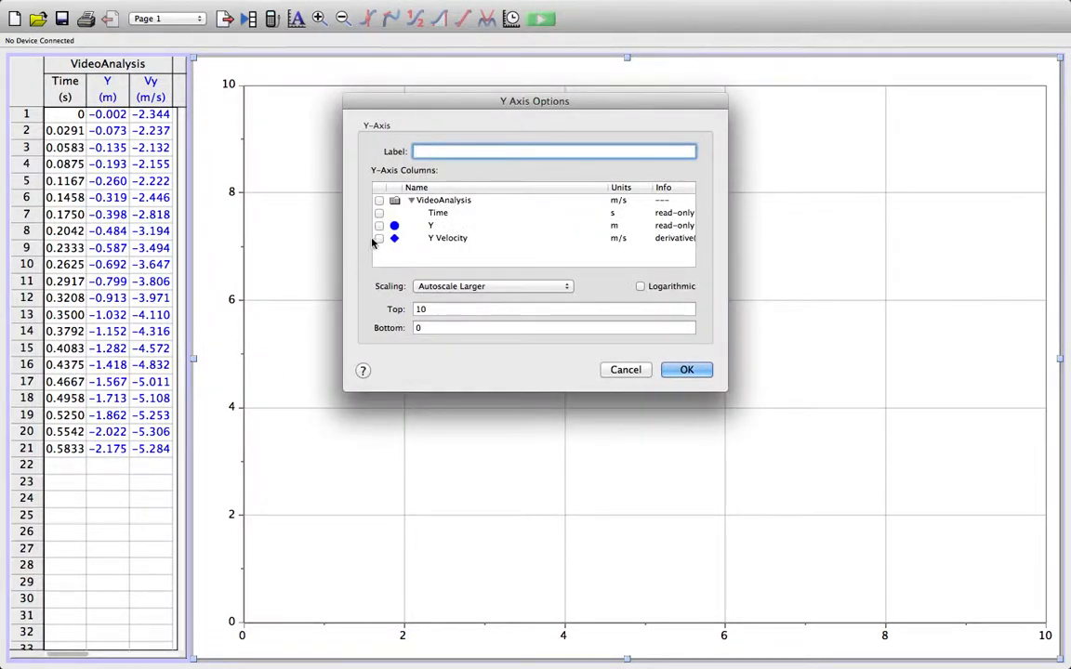
left_click(378, 226)
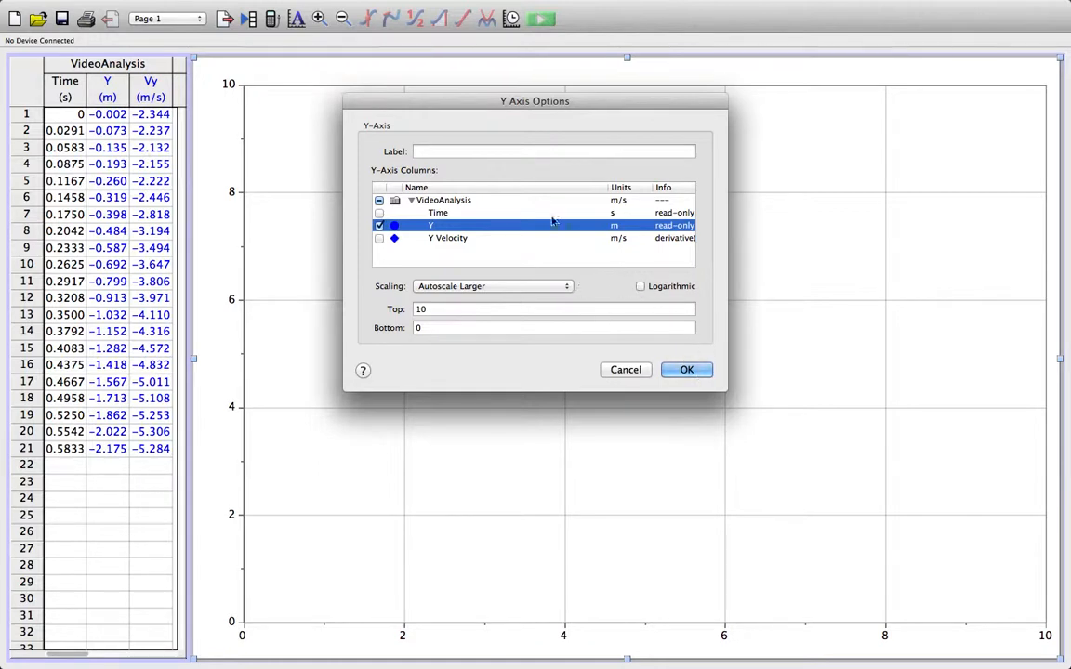
left_click(502, 152)
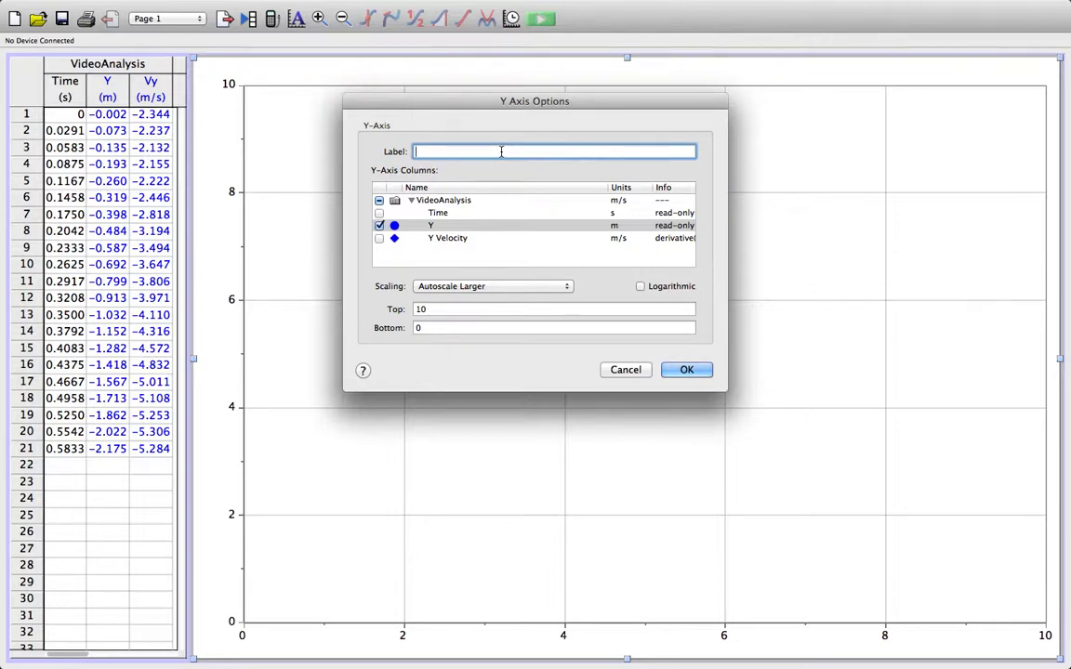
type("Vertical Po")
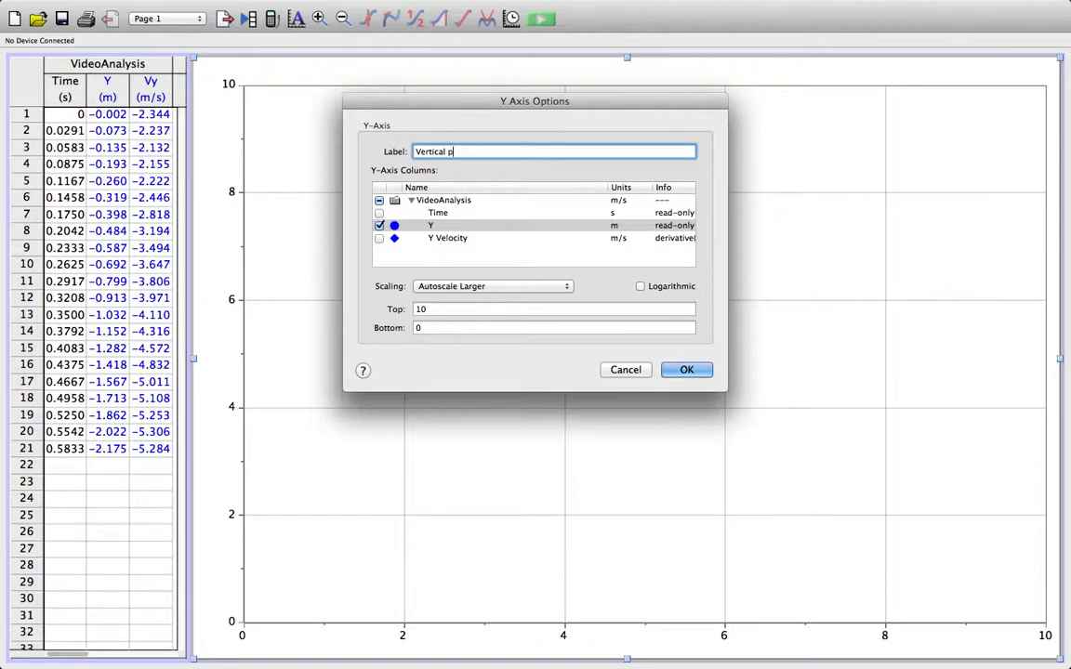
type("sition (m)")
left_click(687, 369)
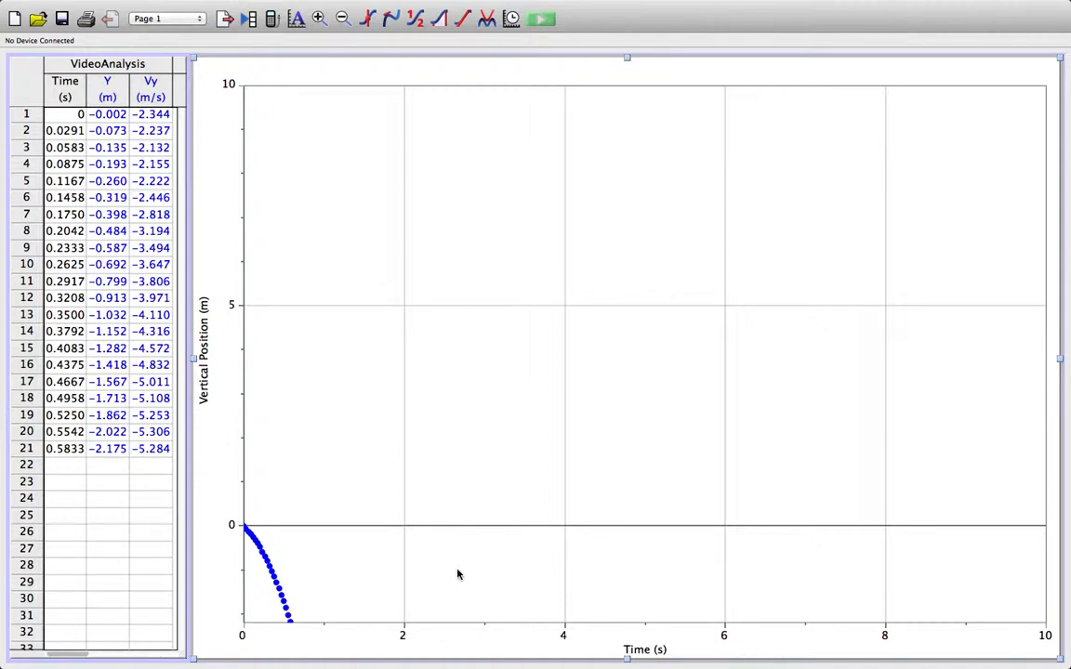
left_click(296, 20)
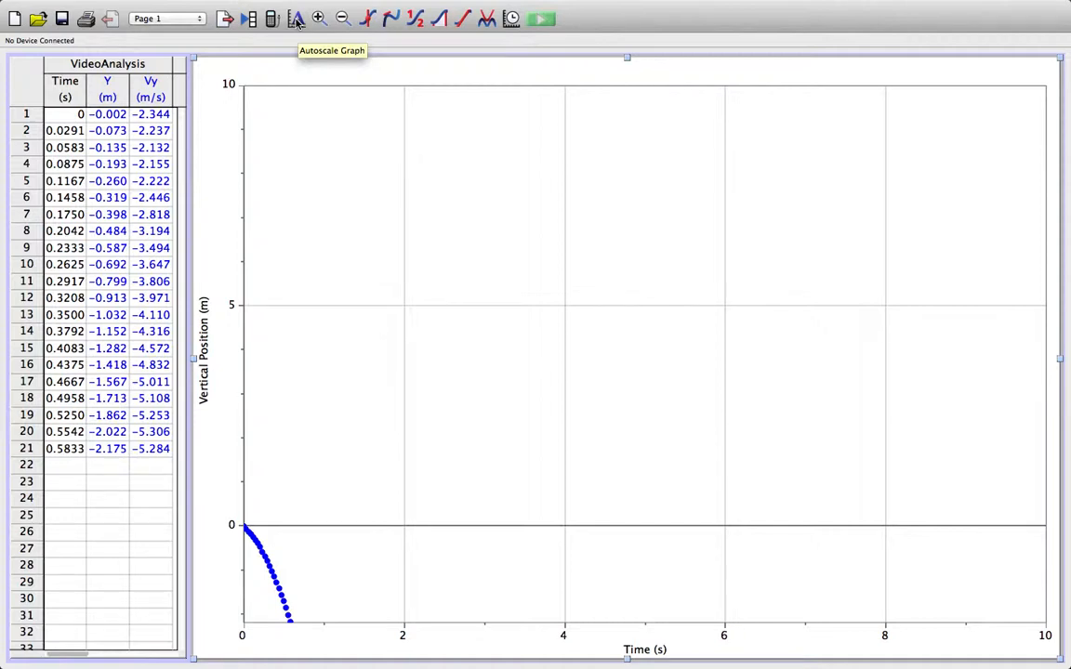
left_click(296, 20)
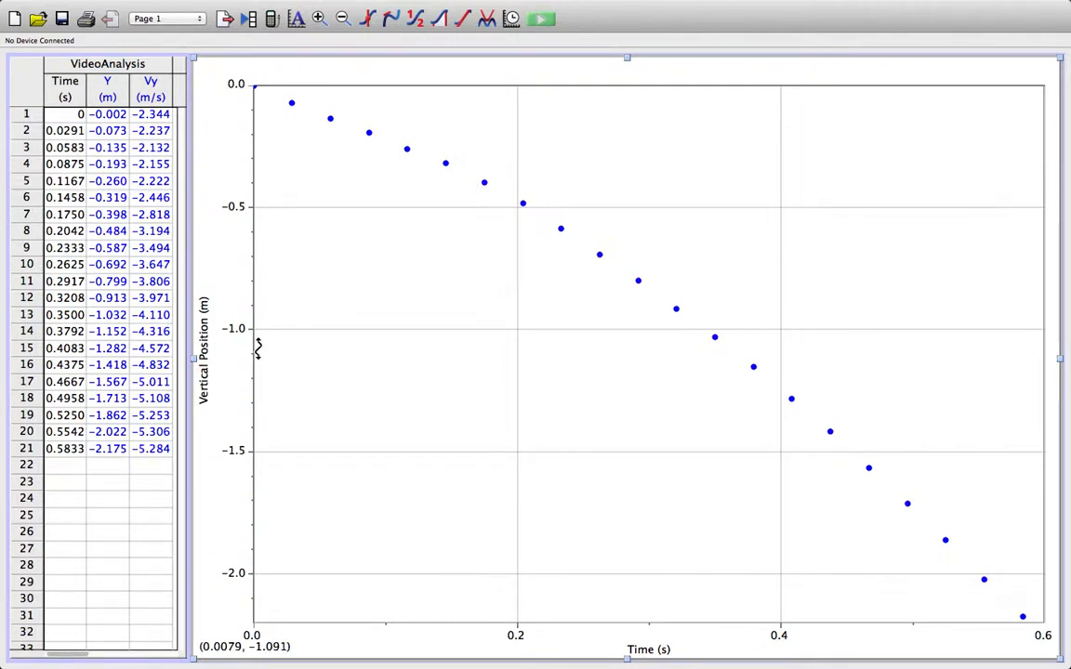
- Plot Y Velocity instead of Y on the vertical axis, relabel it "Vertical Velocity (m/s)", and autoscale the graph
left_click(205, 346)
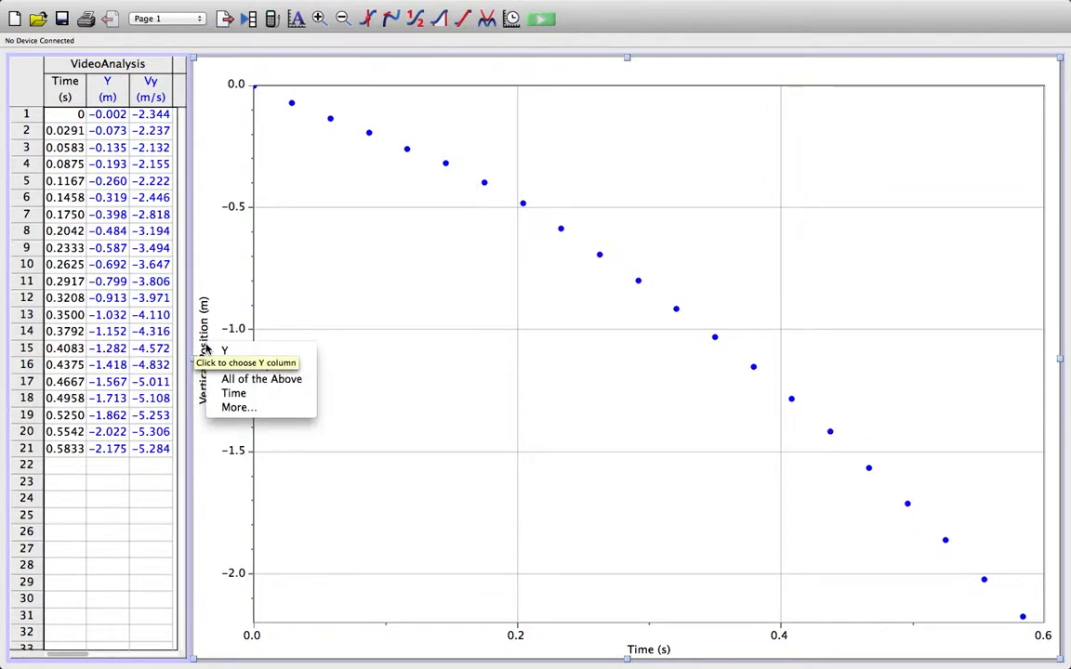
left_click(233, 410)
double_click(458, 153)
type("Velocity")
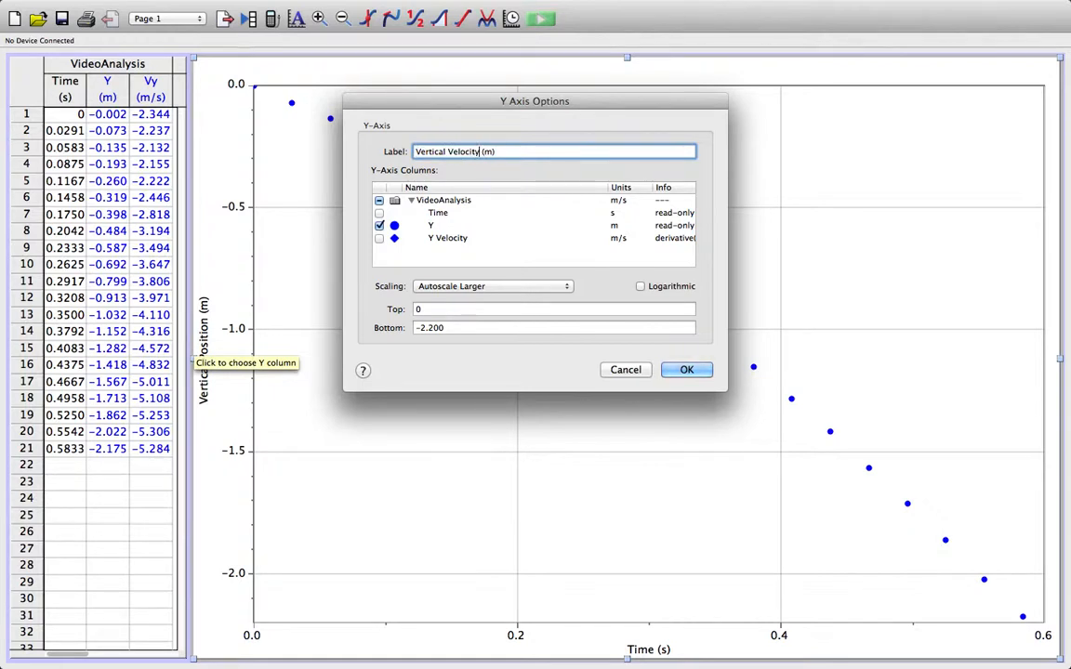
key("Right")
key("Right")
key("Right")
type("/s")
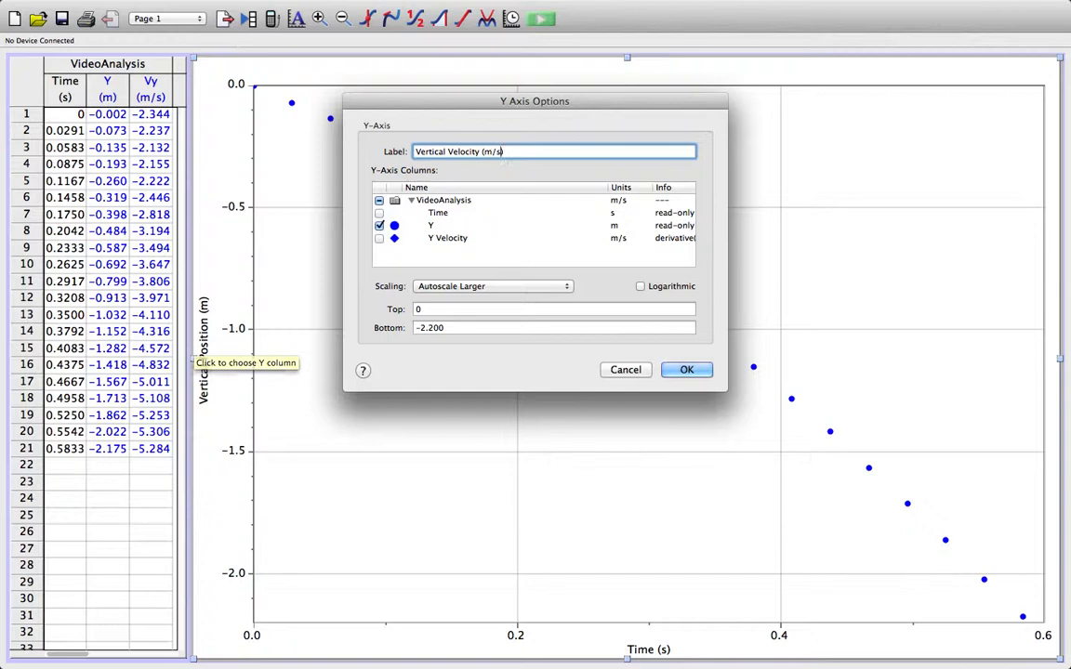
left_click(380, 227)
left_click(380, 238)
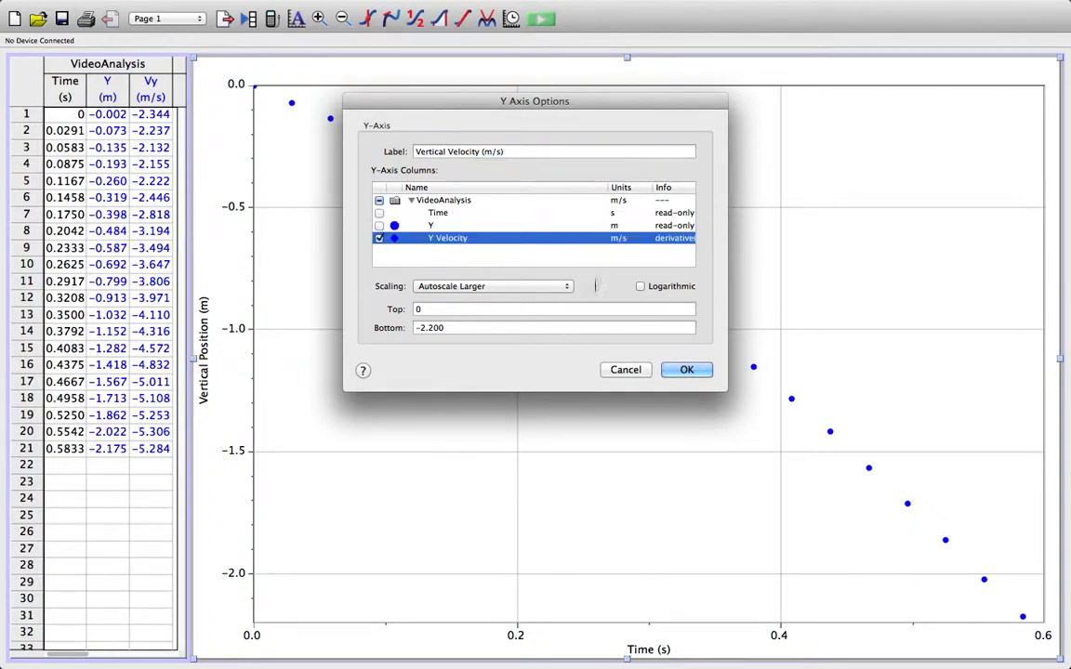
left_click(698, 374)
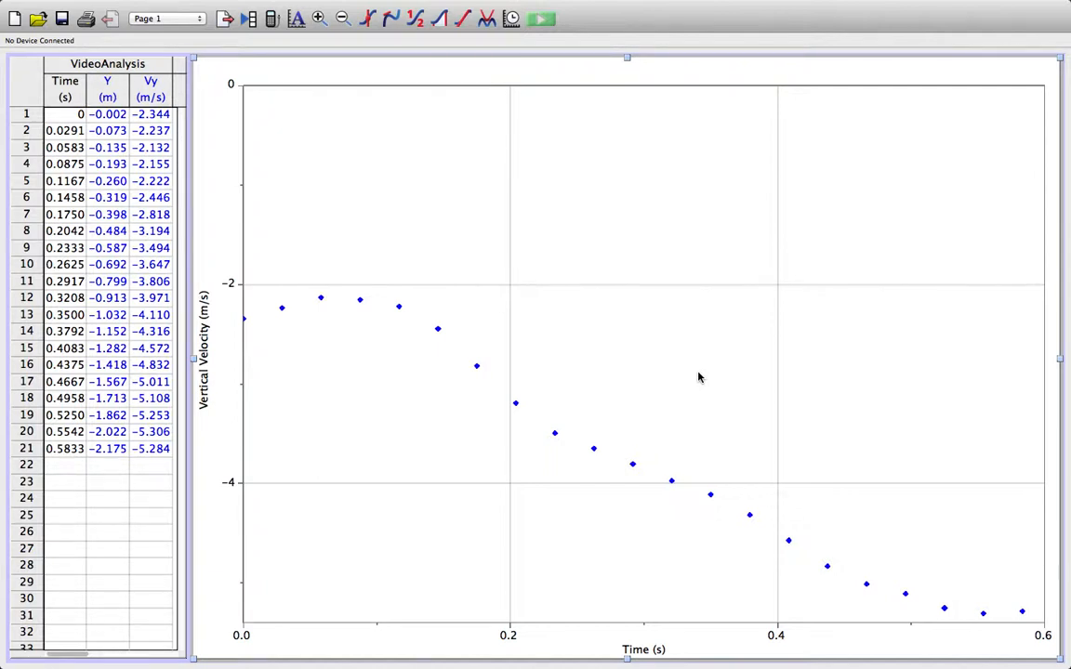
left_click(297, 19)
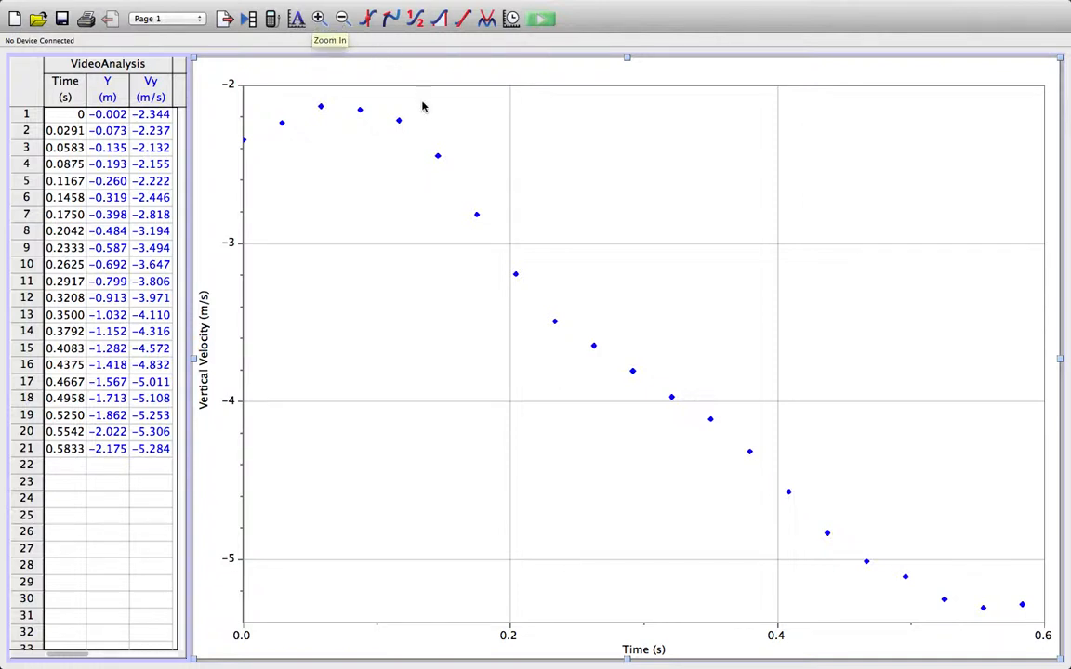
- Apply a linear fit to the velocity data and move its results box to the empty area above the fit line
left_click(464, 22)
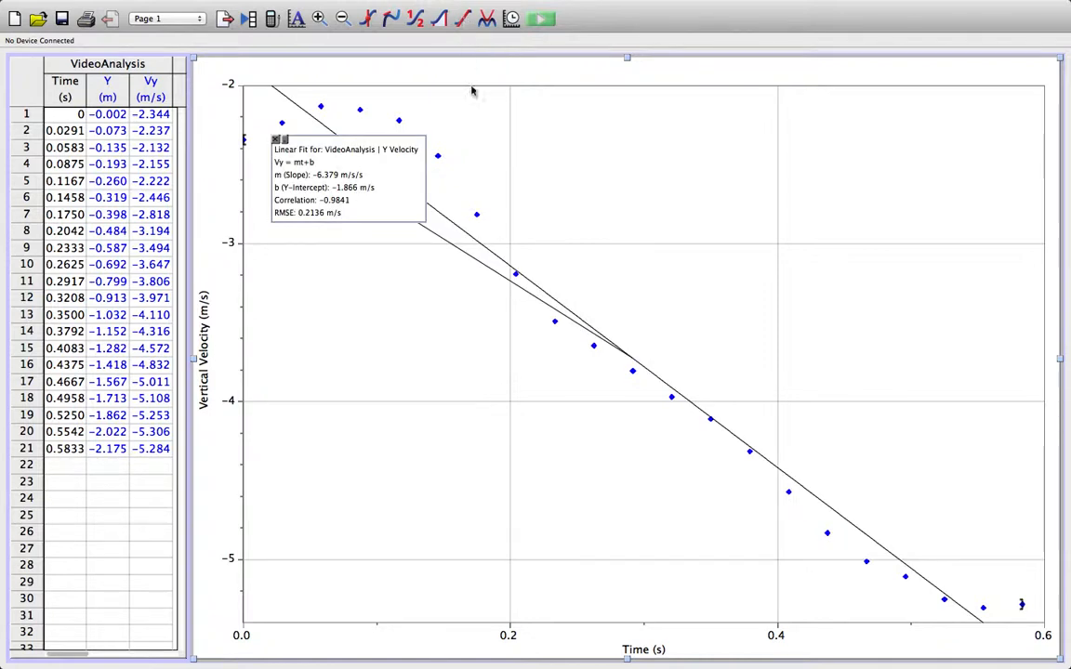
left_click_drag(344, 176, 770, 221)
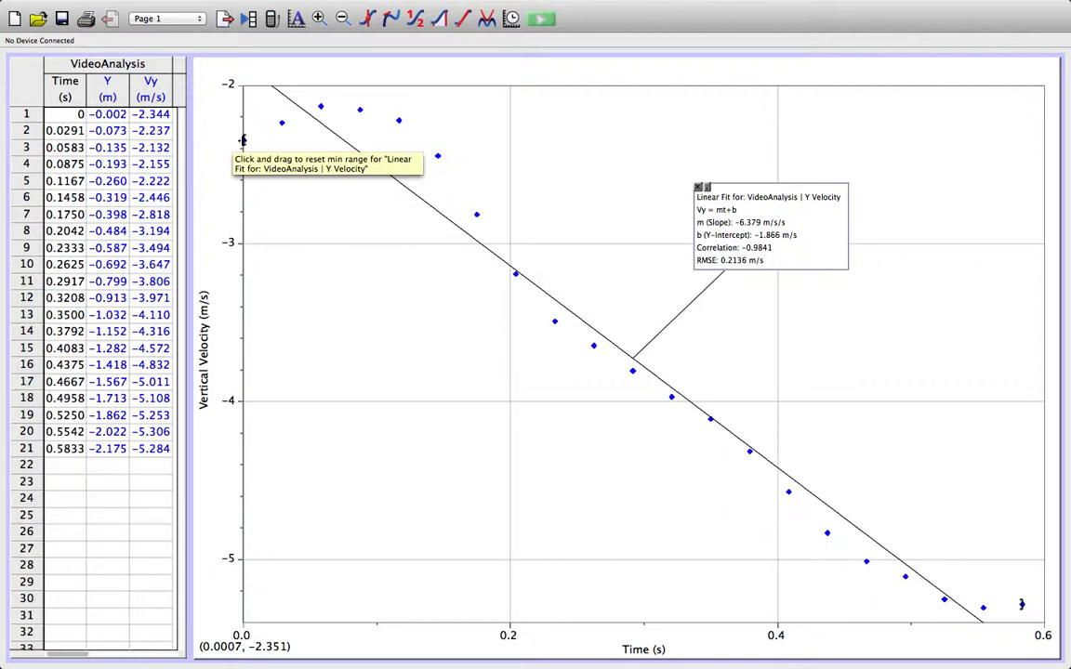
- Narrow the linear fit range to the points from 0.0875 s through 0.4375 s
mouse_move(242, 139)
left_mouse_down()
mouse_move(310, 116)
mouse_move(357, 115)
mouse_move(350, 100)
left_mouse_up()
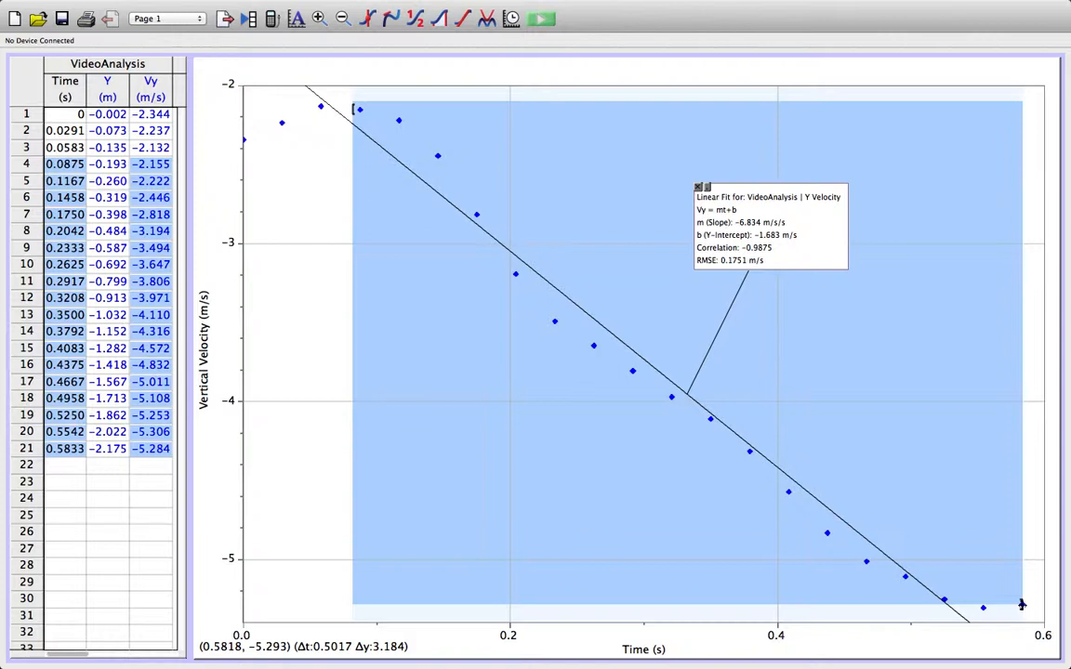
left_click_drag(1022, 605, 931, 595)
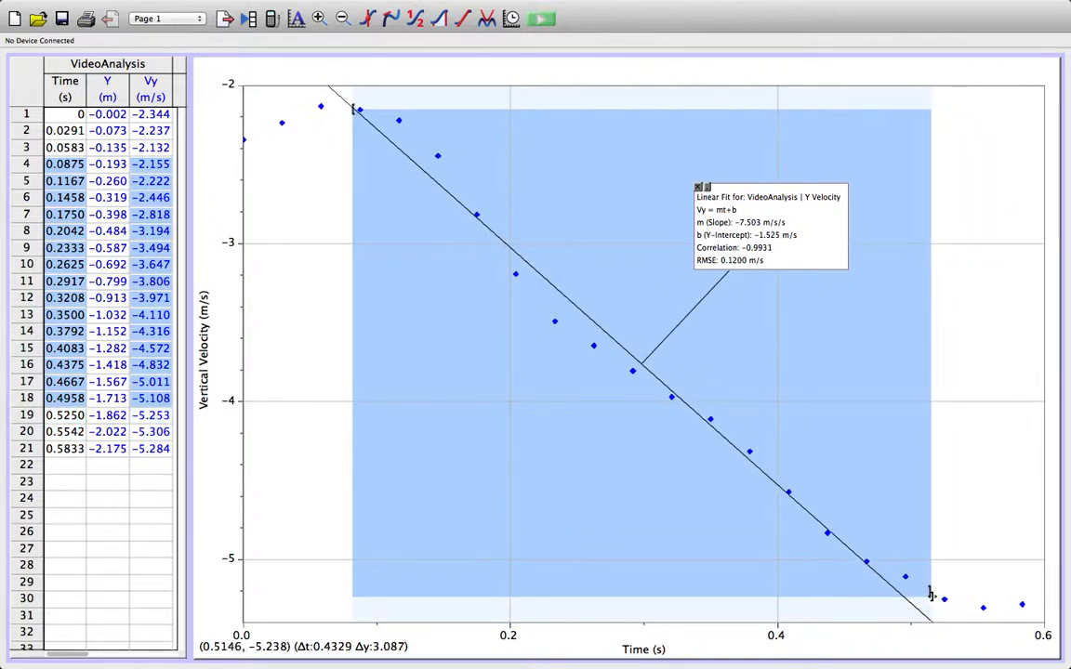
left_click_drag(930, 595, 839, 548)
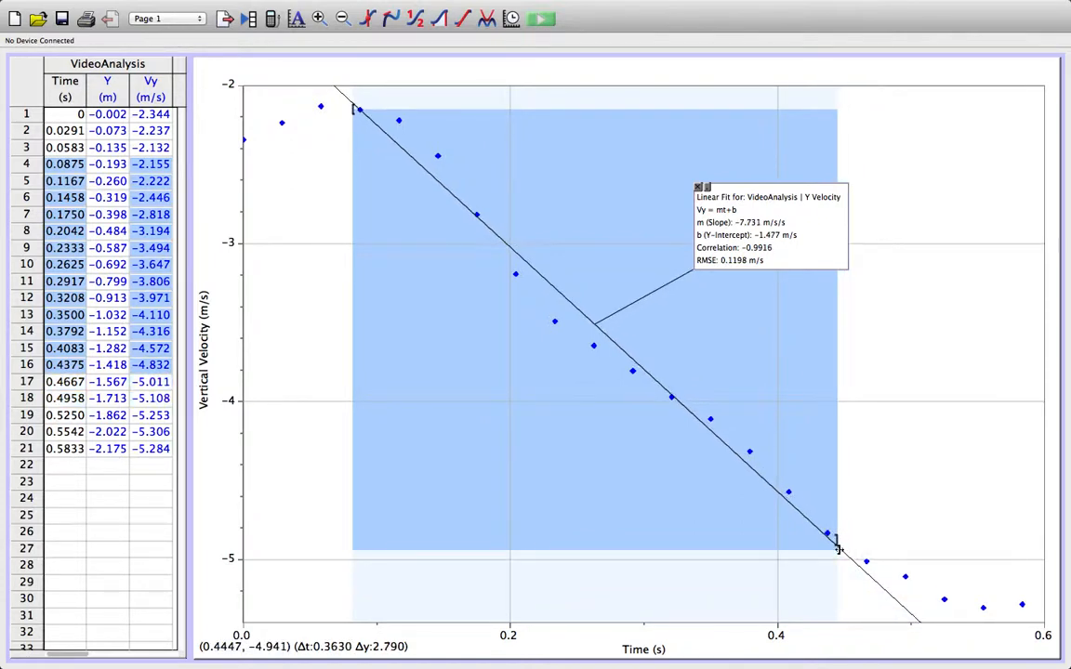
left_click_drag(838, 548, 837, 549)
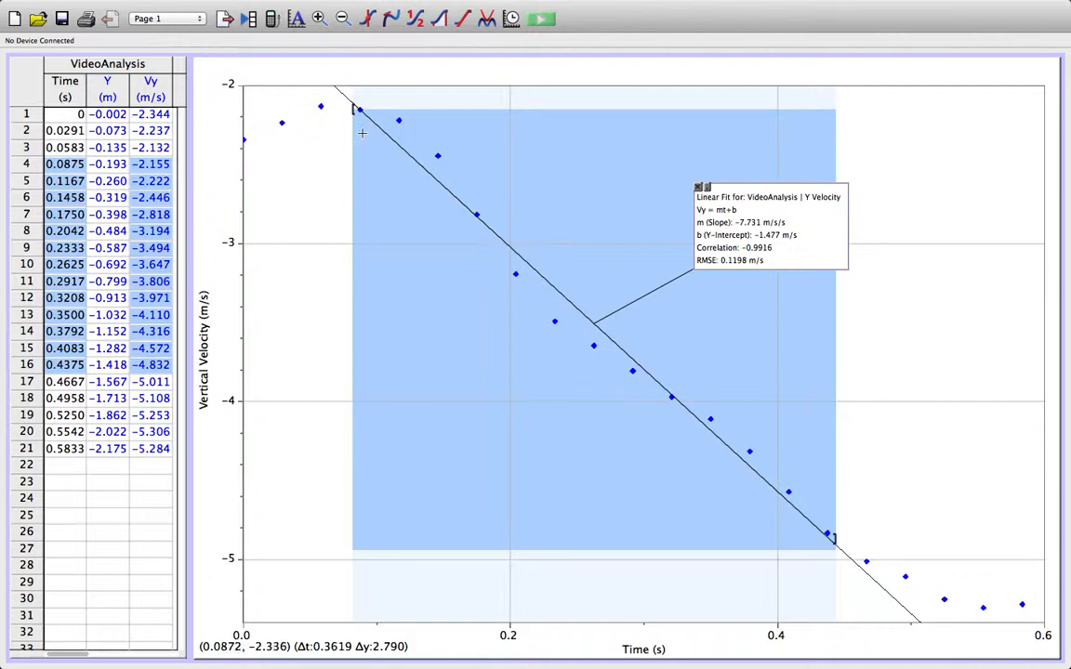
- Try fit ranges starting at 0.1167 s with different end points, and settle on the points from 0.0875 s through 0.4667 s
left_click_drag(352, 108, 388, 112)
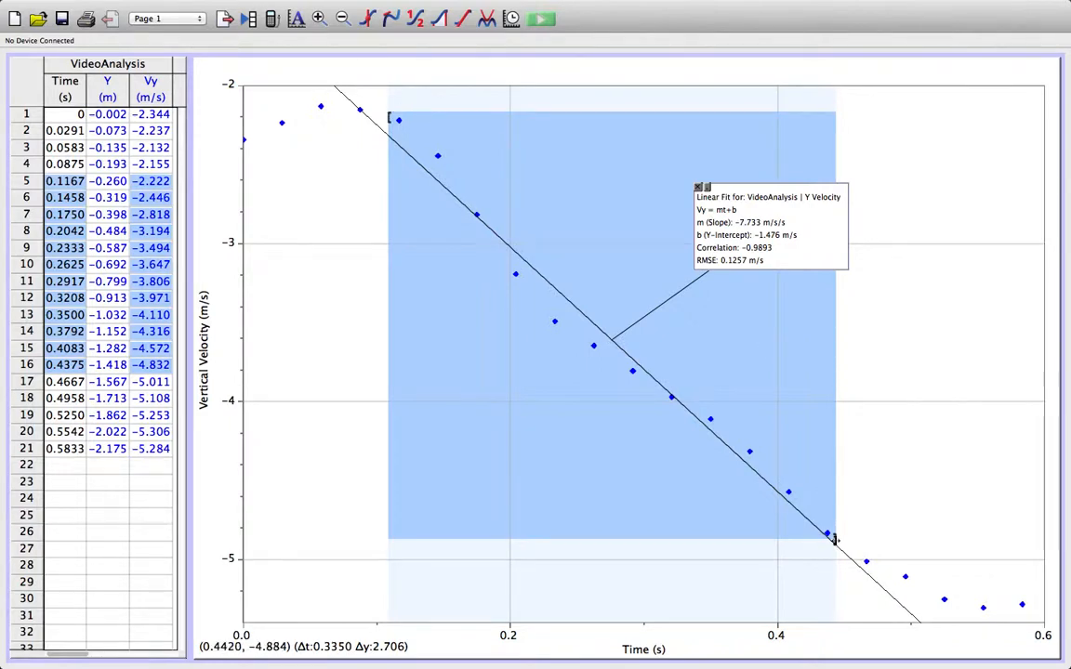
left_click_drag(828, 541, 566, 338)
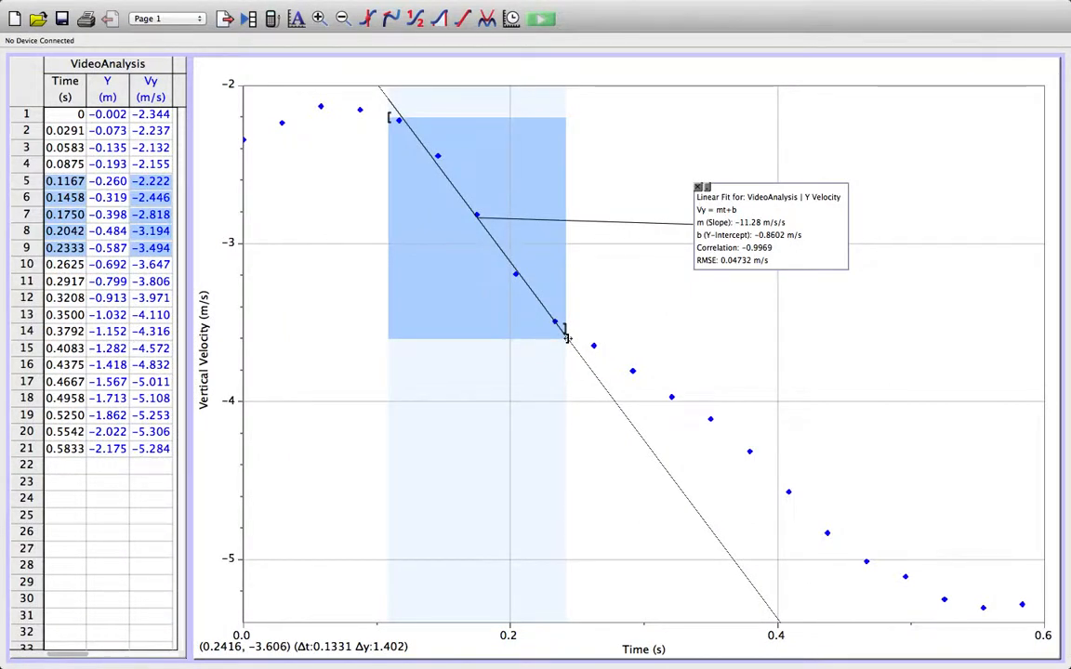
left_click_drag(566, 338, 641, 377)
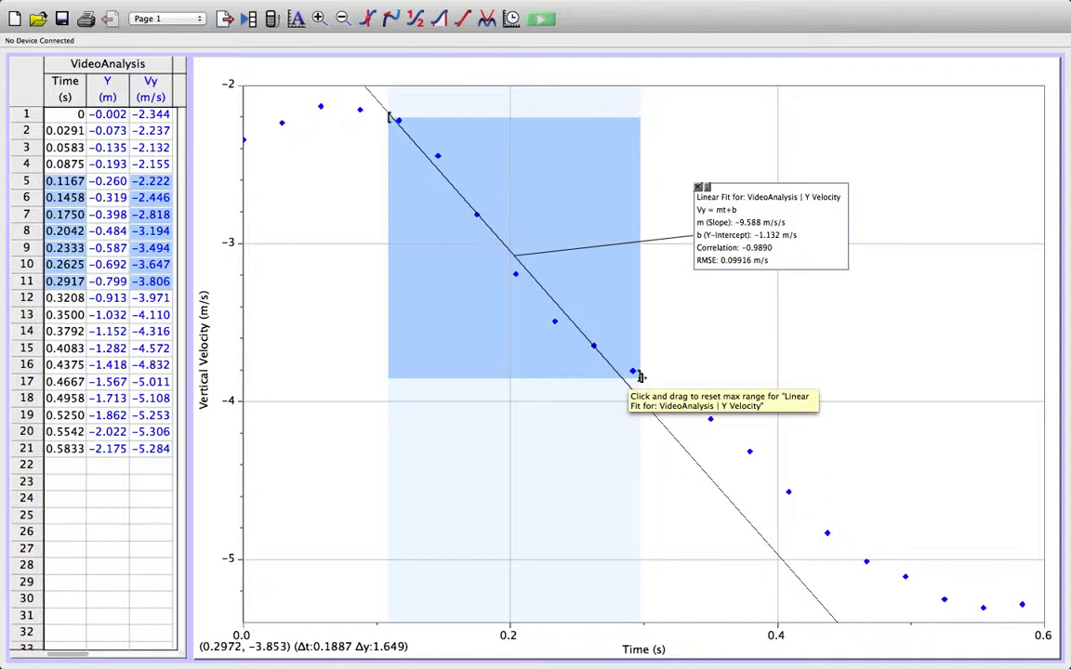
left_click_drag(640, 377, 797, 504)
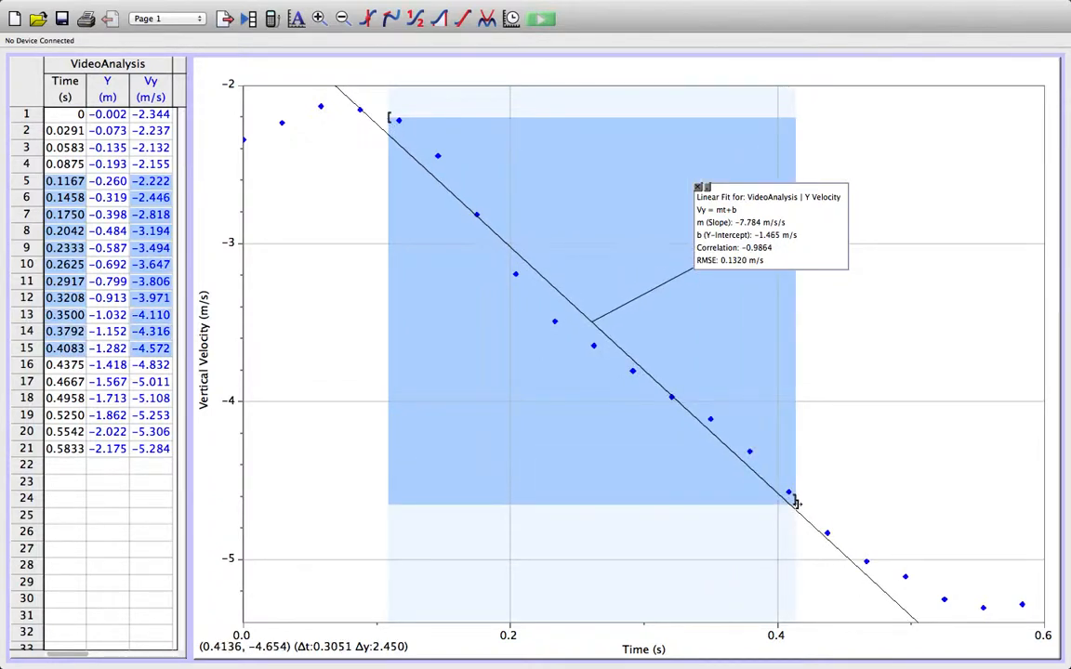
left_click_drag(797, 504, 877, 574)
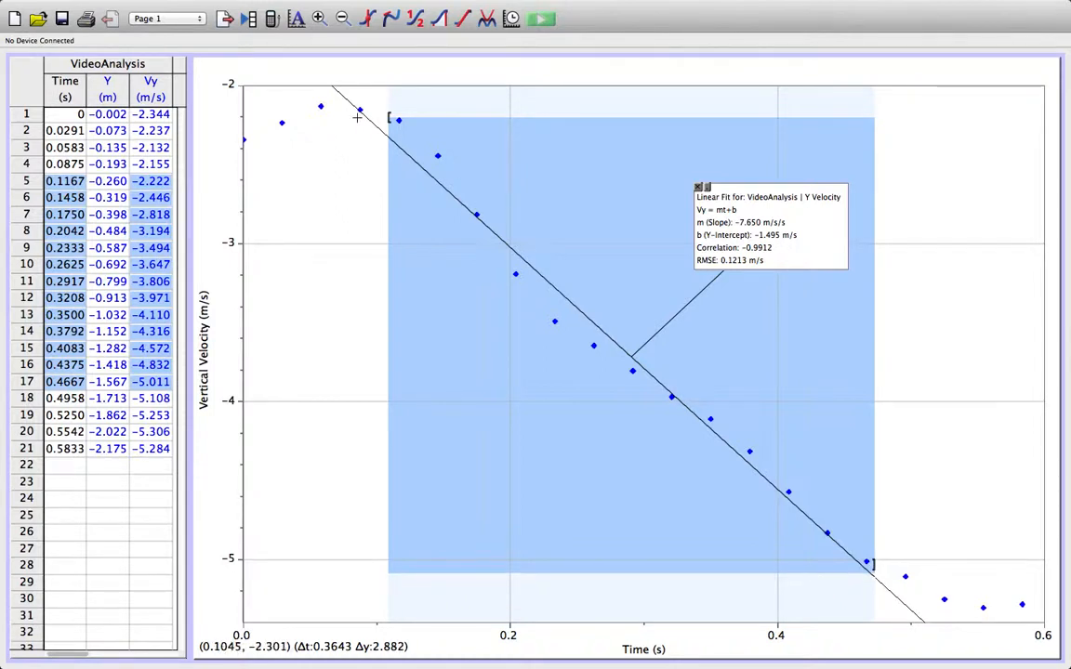
left_click_drag(389, 117, 353, 103)
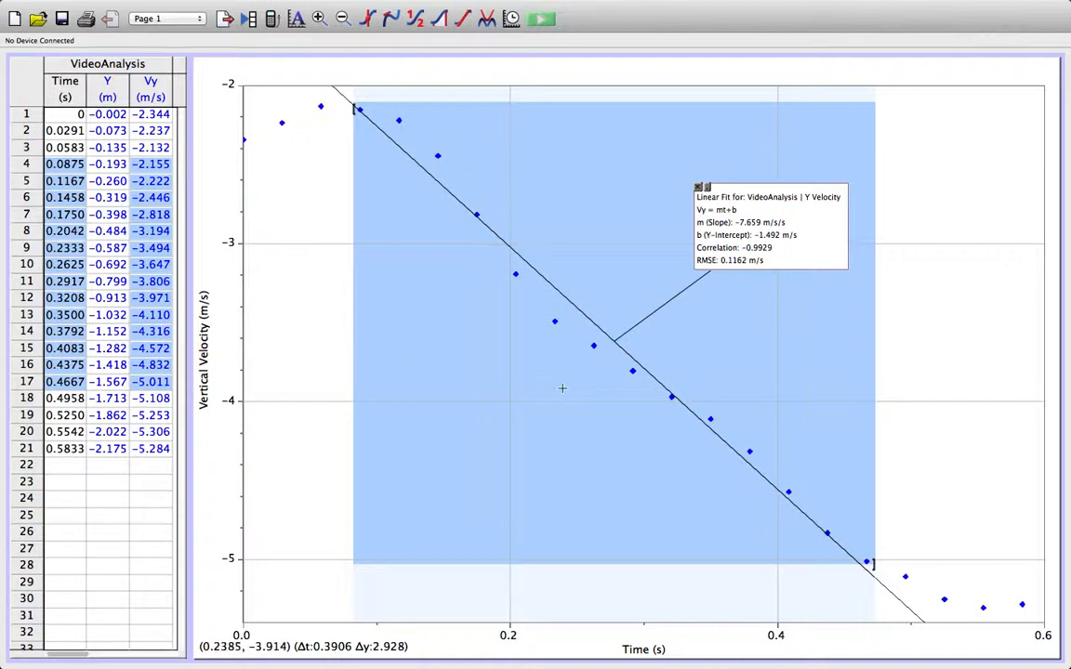
- Shrink the velocity graph into the page's upper-right area and shift its linear fit results box to fit inside the graph
left_click(320, 468)
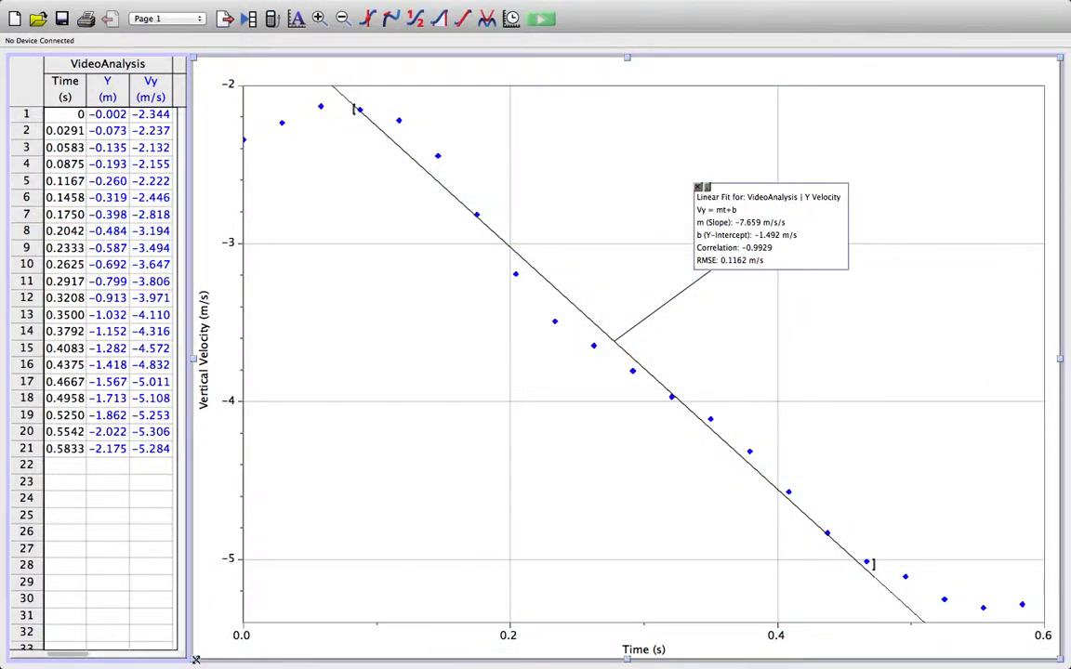
left_click_drag(196, 658, 476, 390)
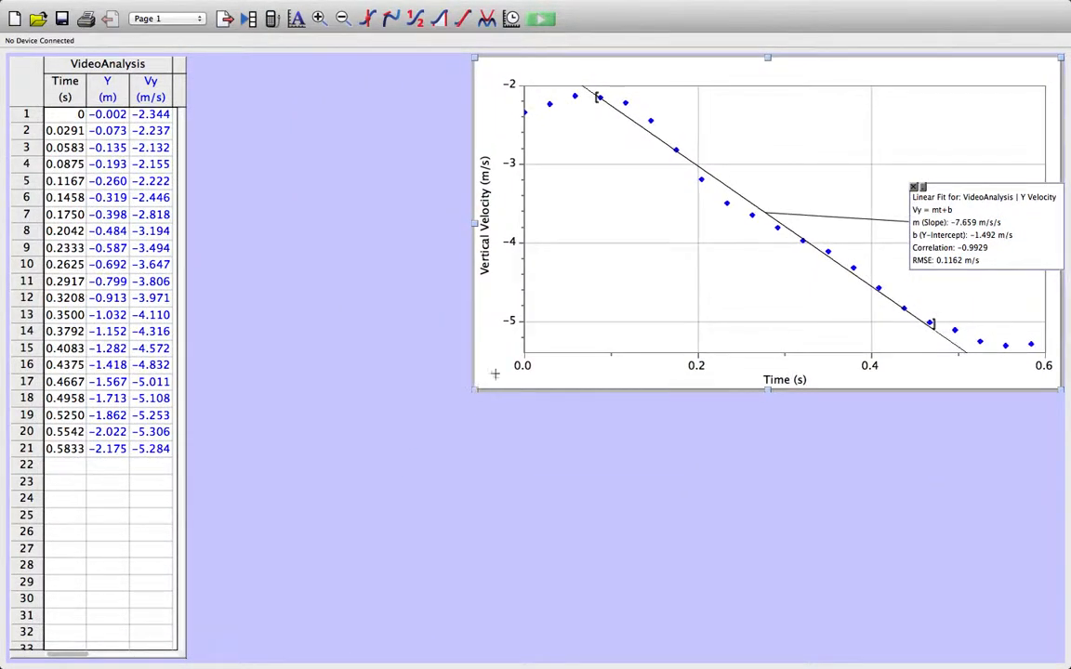
left_click_drag(967, 196, 929, 157)
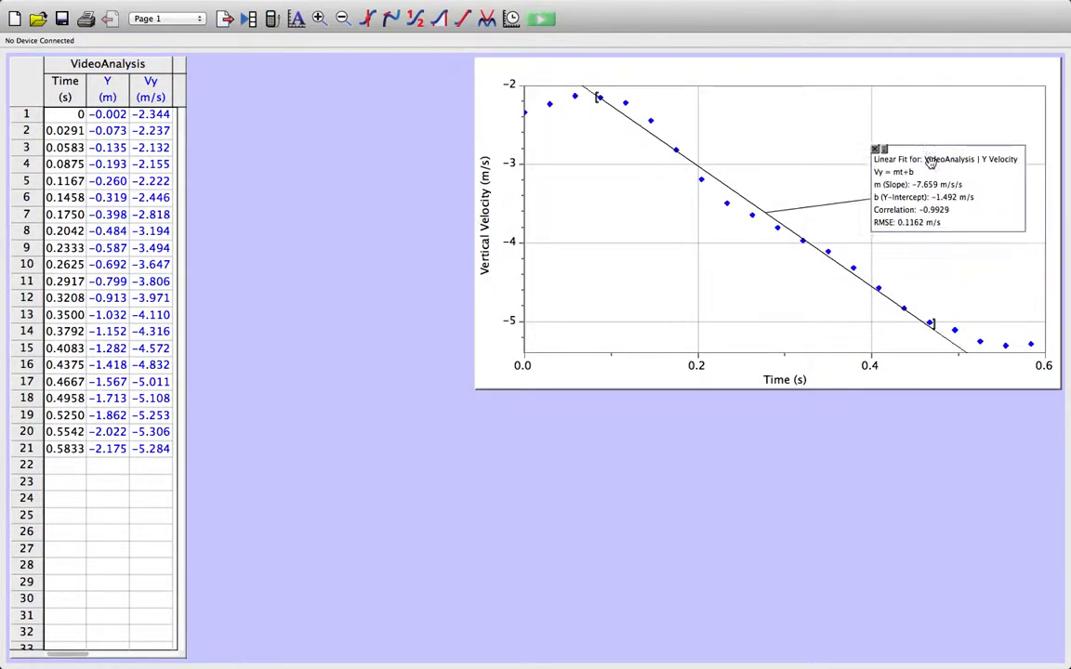
- Insert a second graph, place it beside the data table in the lower part of the page, and enlarge it
mouse_move(424, 5)
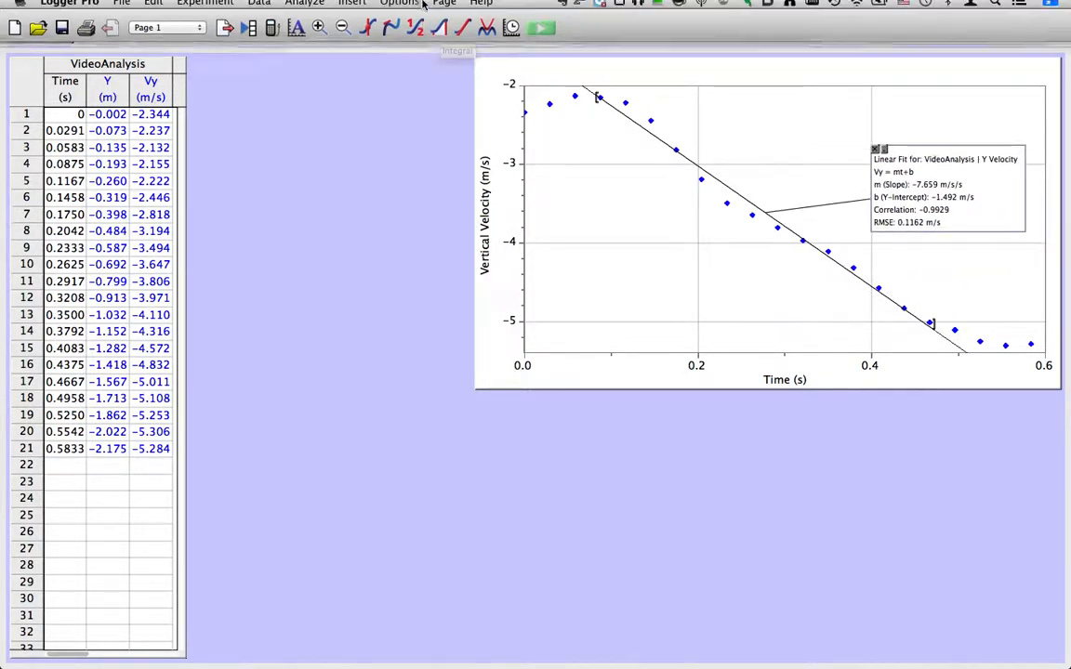
left_click(352, 9)
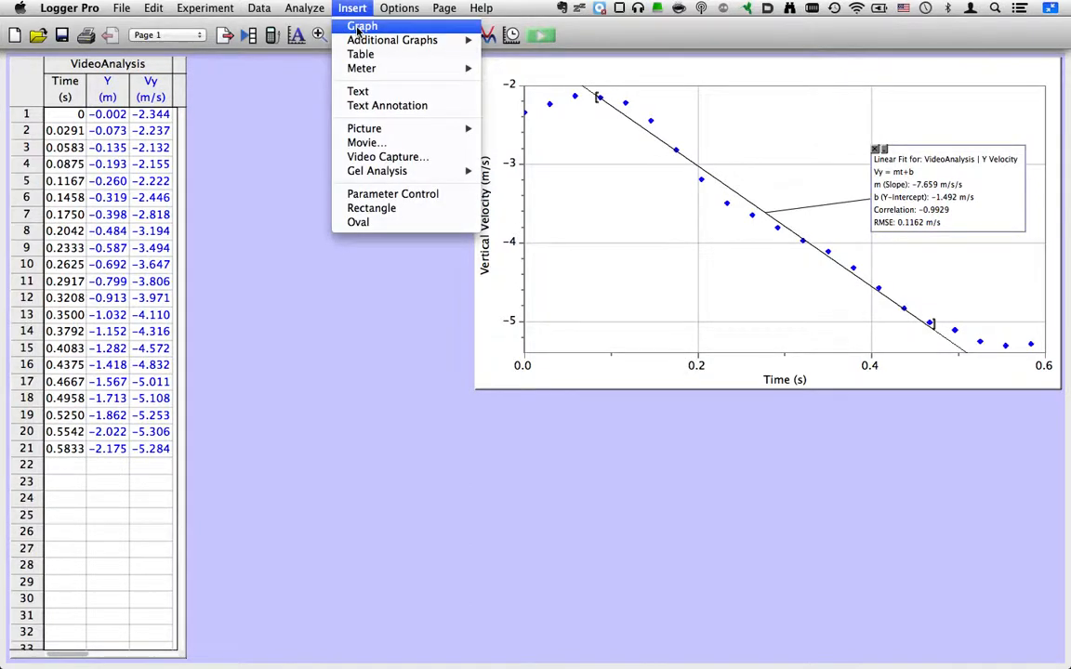
left_click(359, 27)
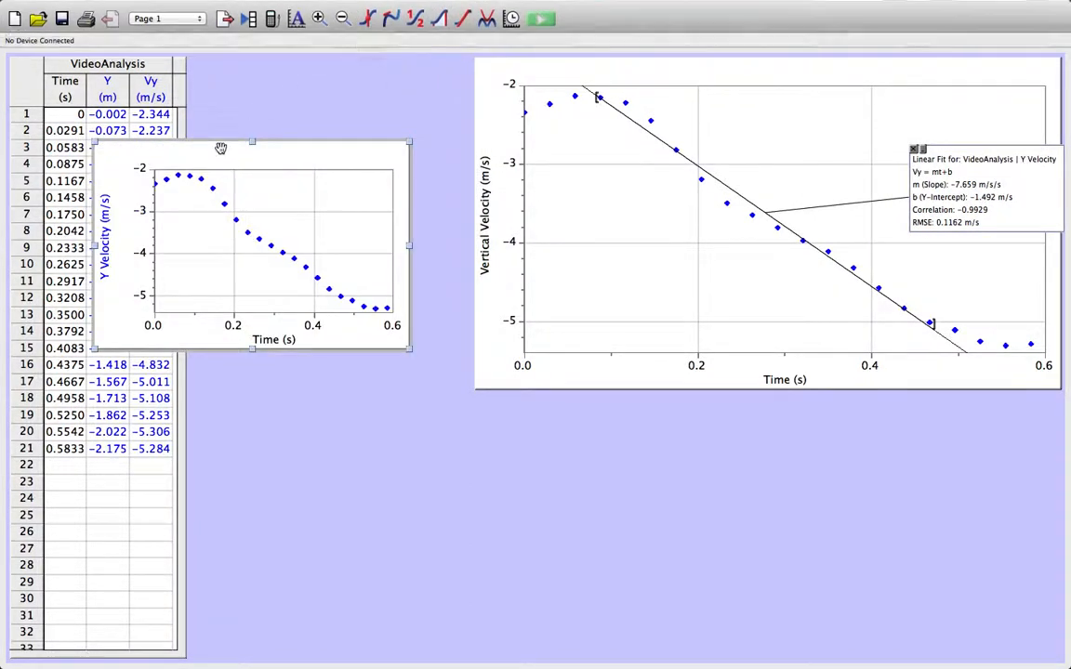
left_click_drag(223, 143, 323, 454)
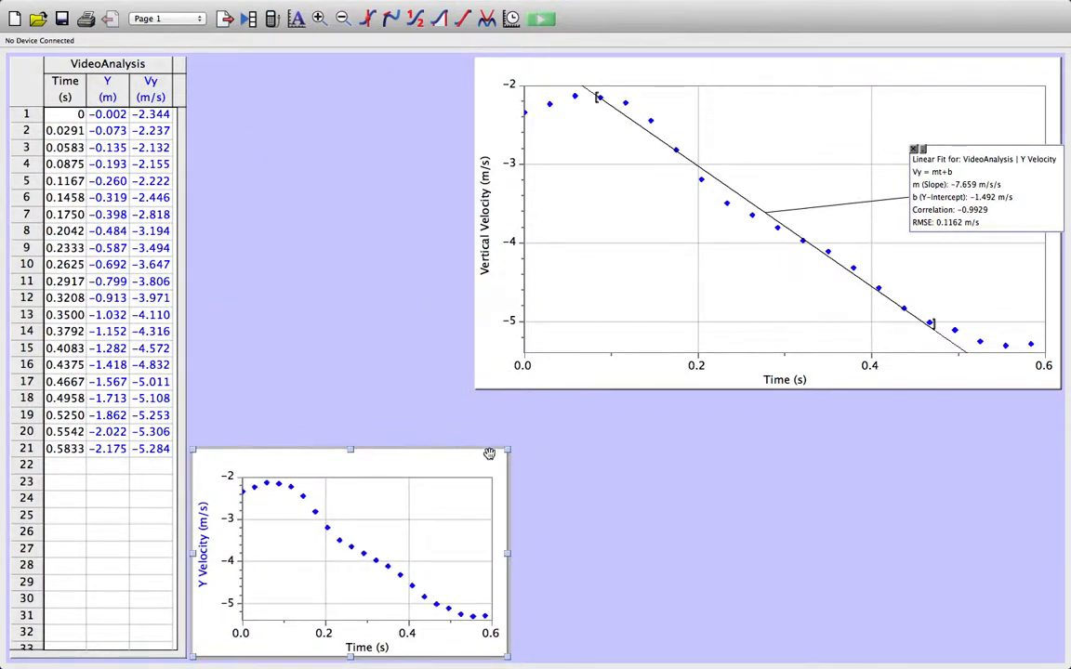
left_click_drag(509, 449, 704, 304)
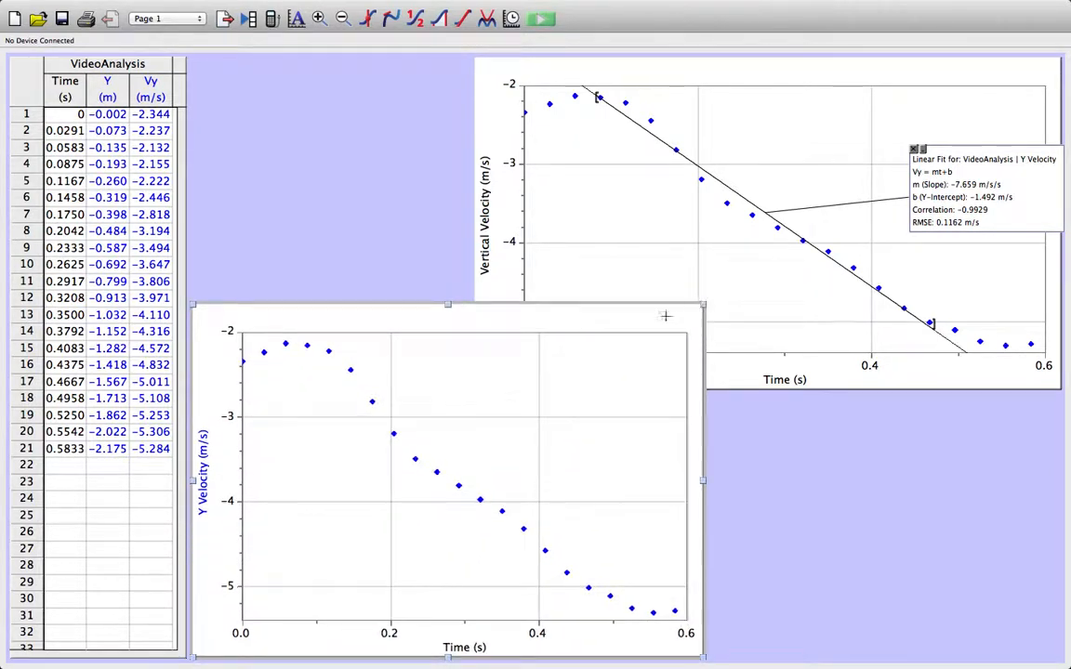
- Plot Y instead of Y Velocity on the new graph's vertical axis and label it "Vertical Position (m)"
left_click(209, 463)
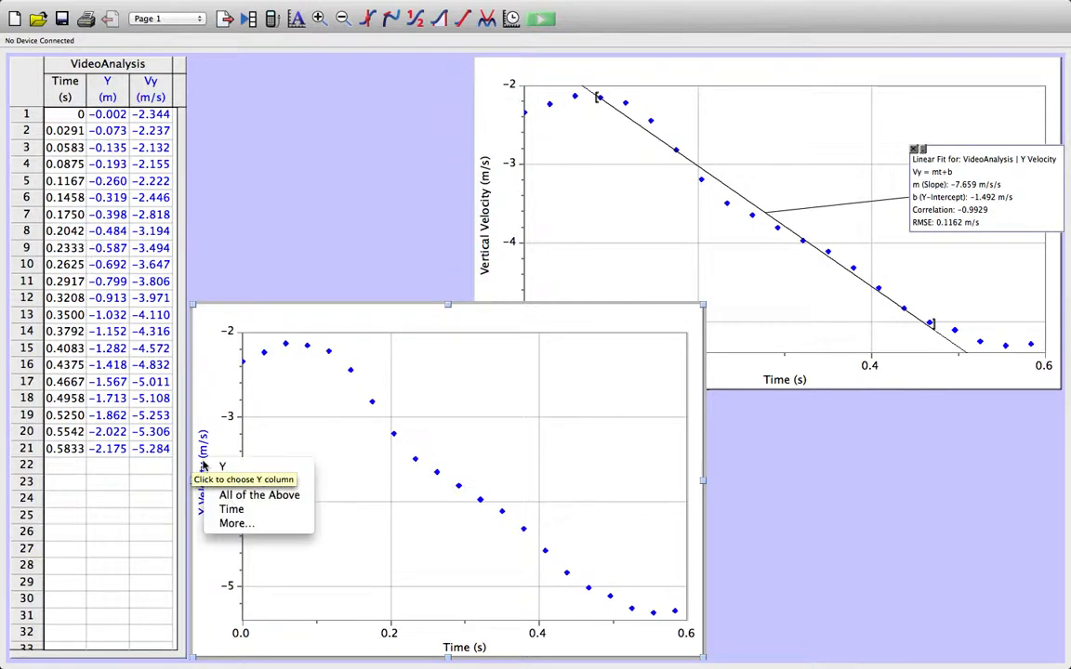
left_click(223, 524)
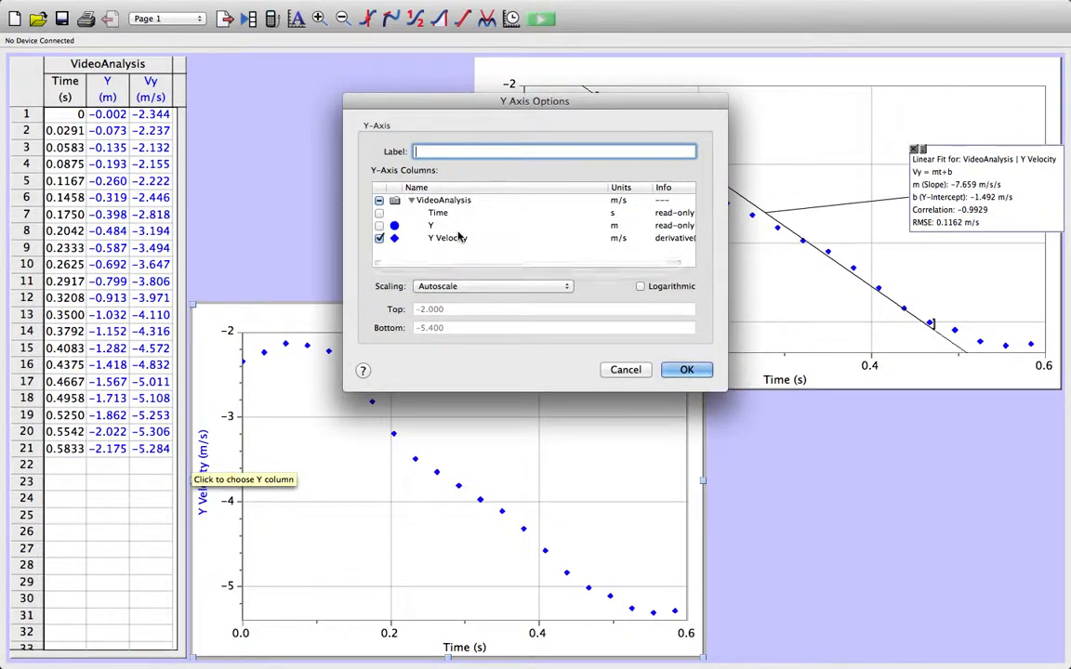
type("Vertical Positin")
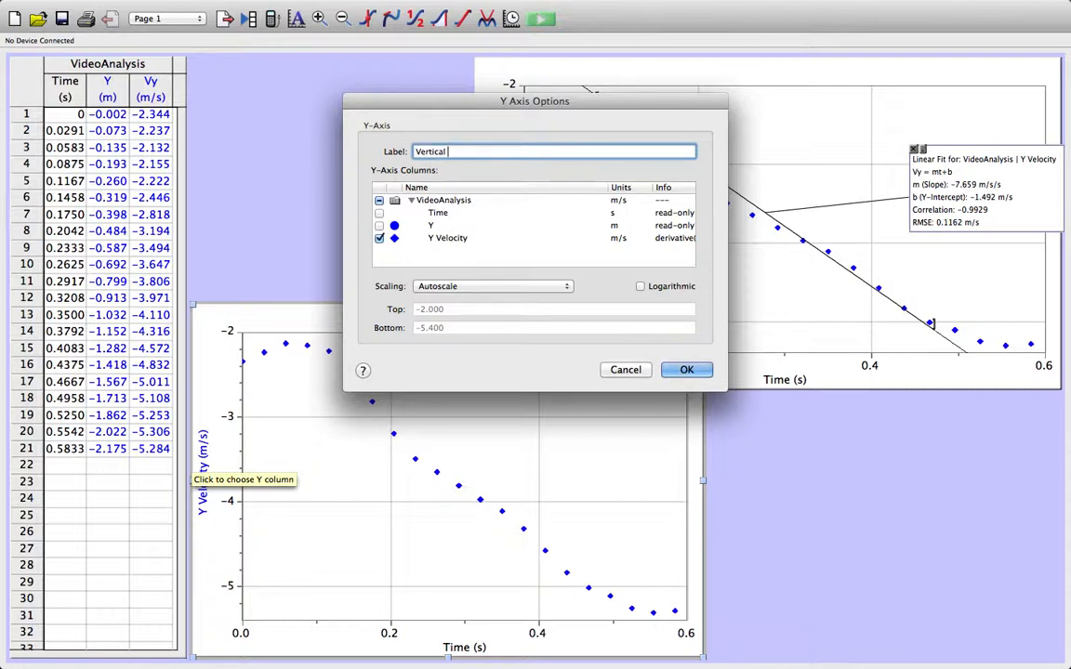
key("BackSpace")
type("on (m)")
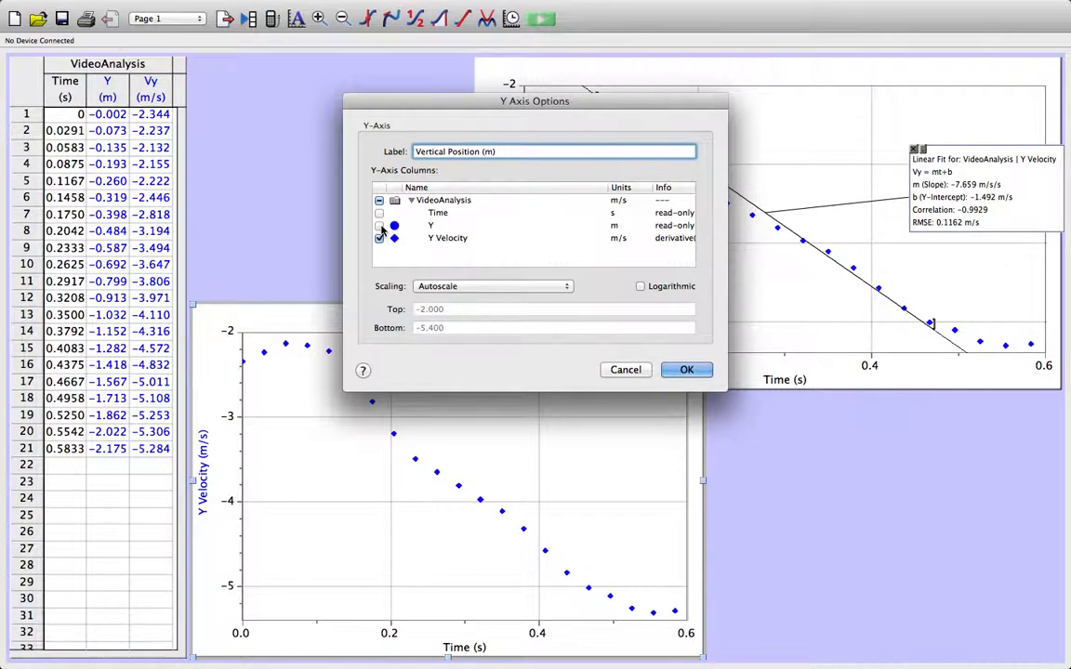
left_click(380, 226)
left_click(379, 239)
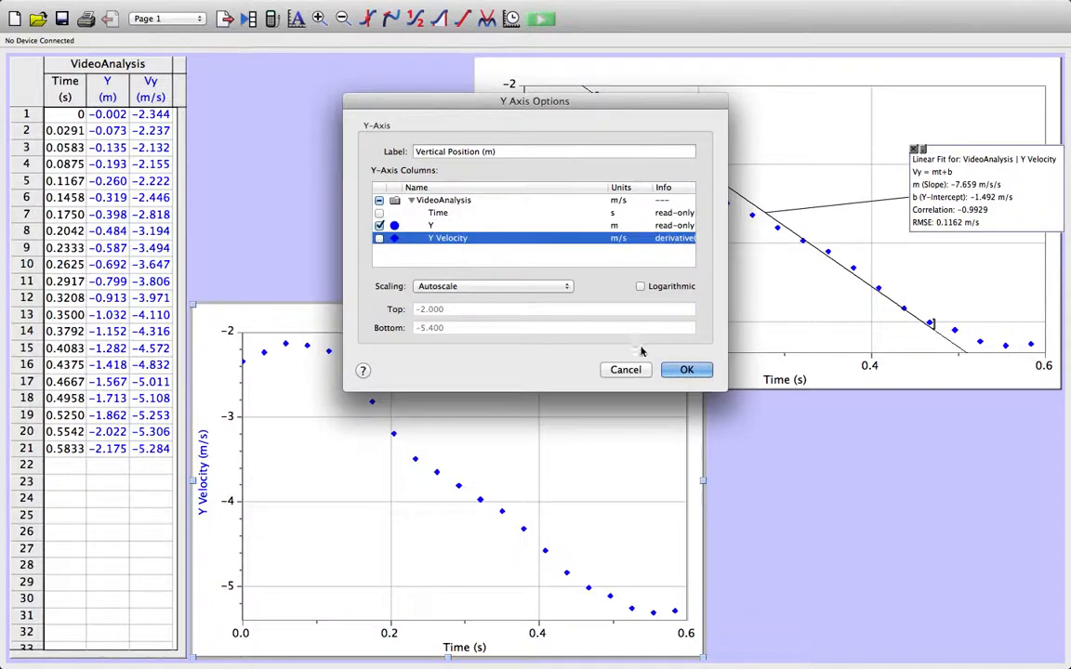
left_click(684, 369)
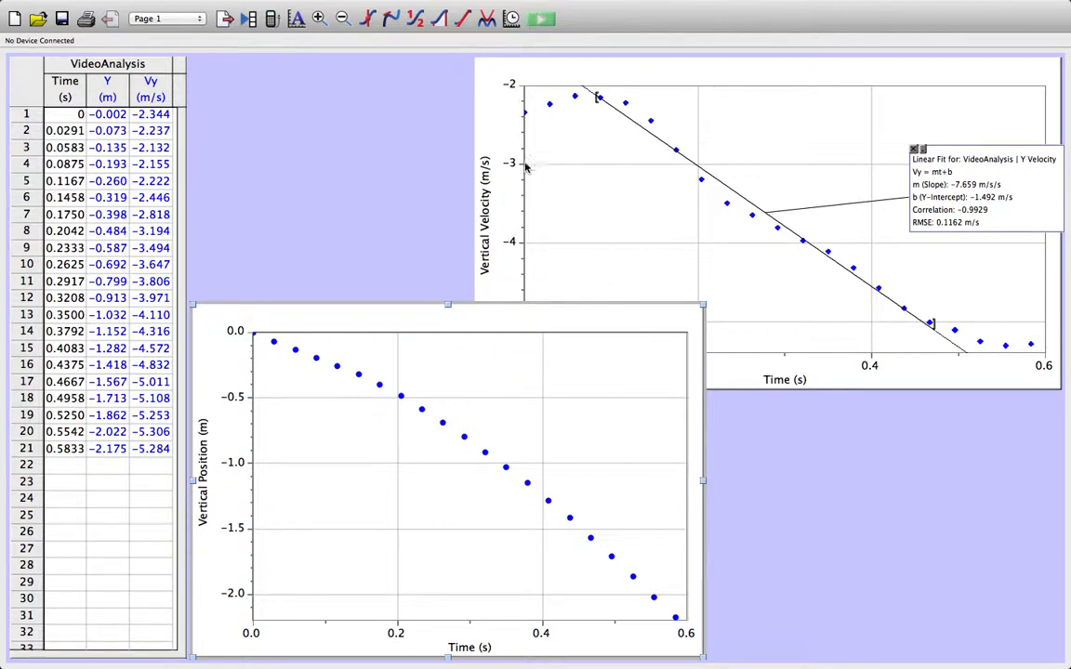
- Apply an automatic quadratic fit (At^2+Bt+C) to the position data and move its results box to the empty area below the curve
left_click(488, 19)
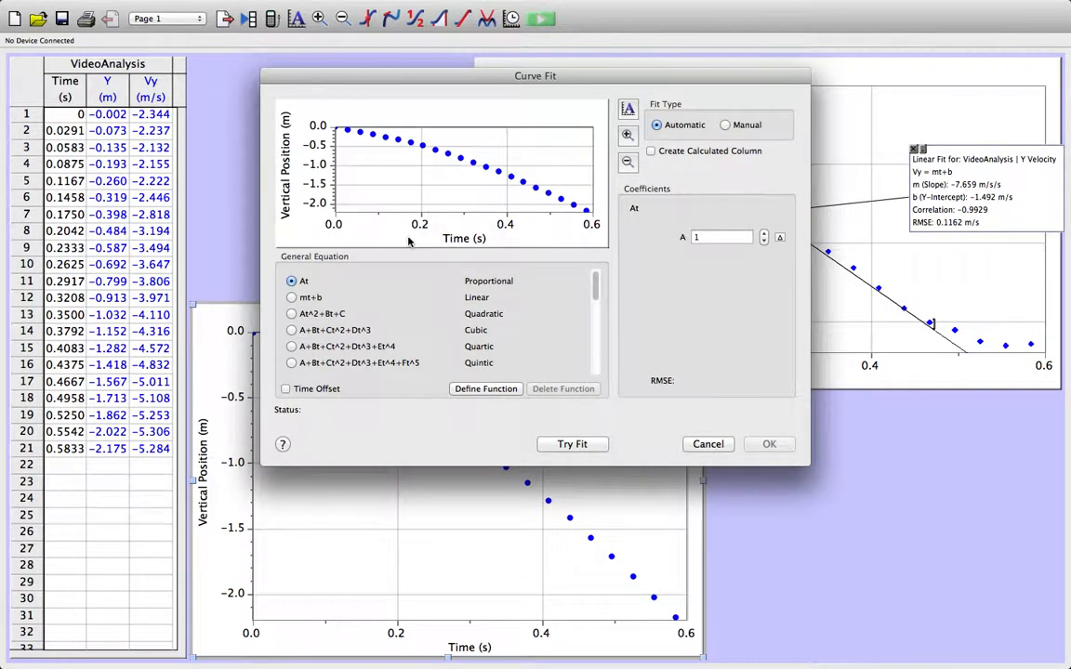
left_click(323, 315)
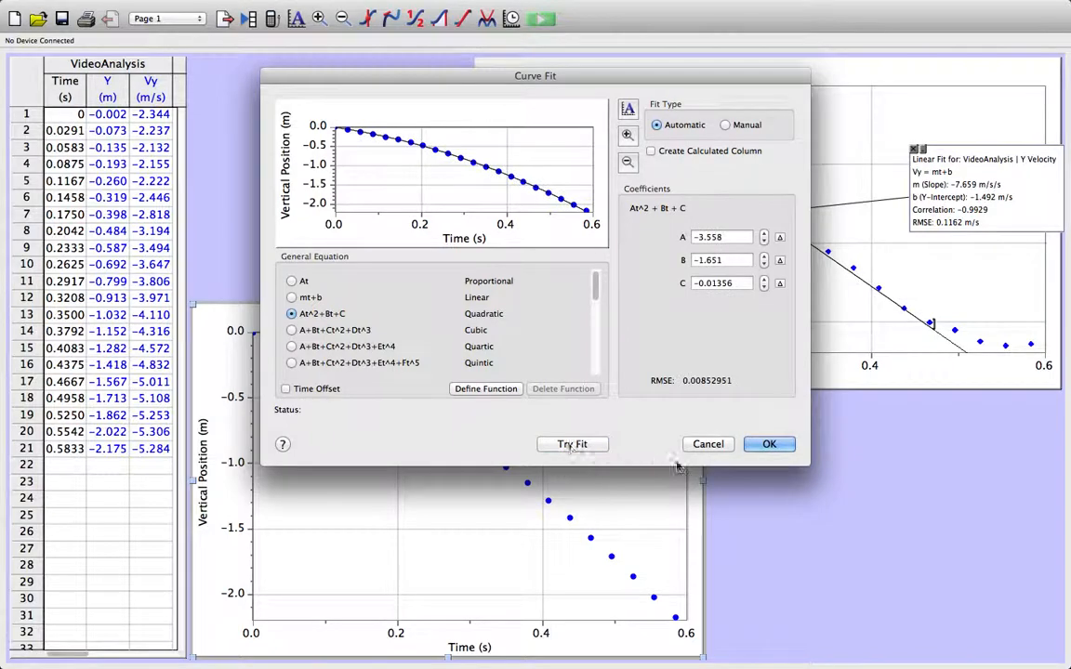
left_click(773, 447)
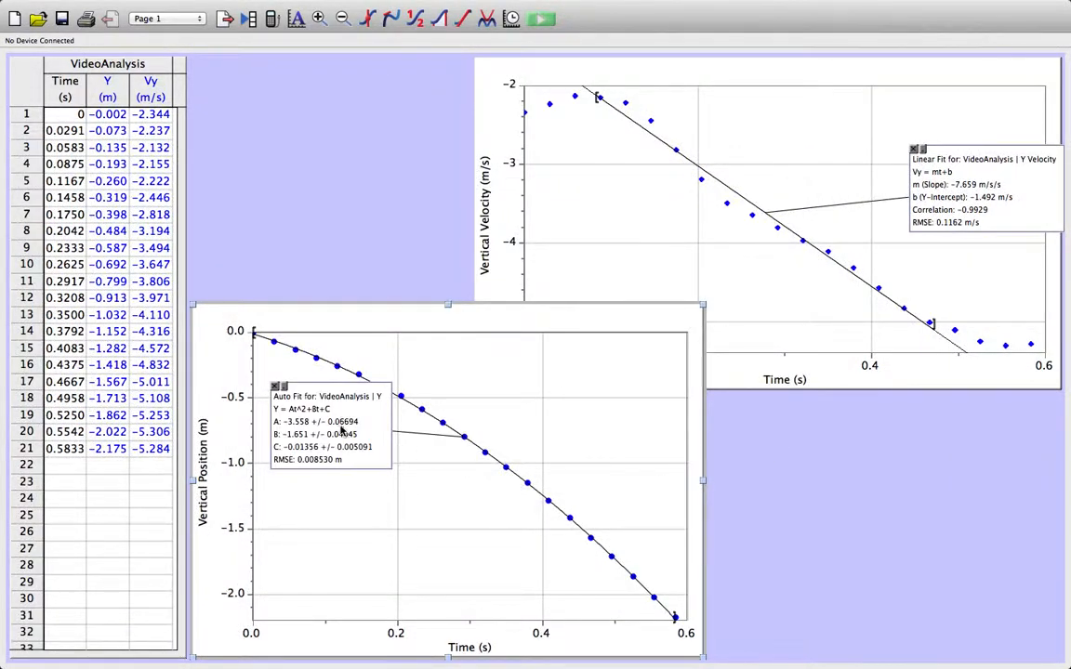
left_click_drag(342, 430, 344, 513)
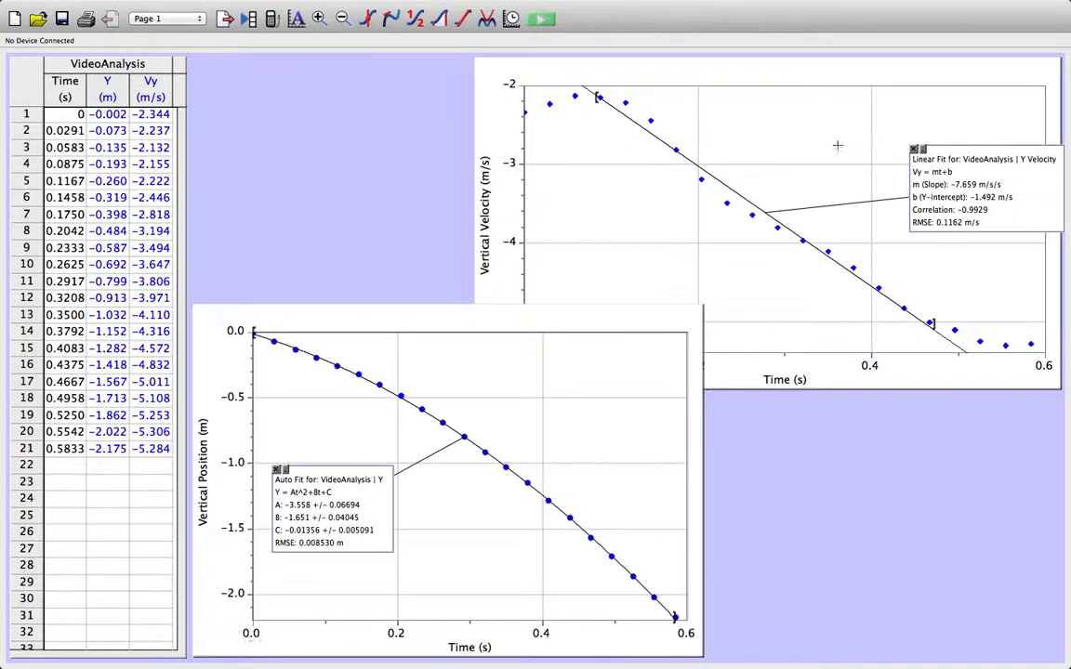
left_click(854, 117)
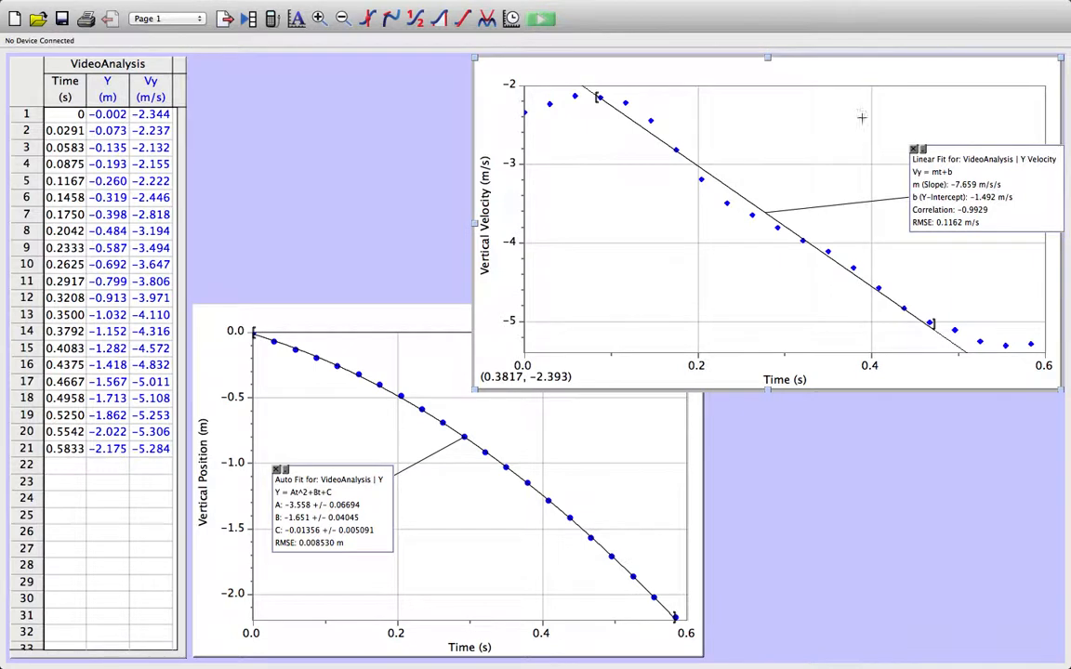